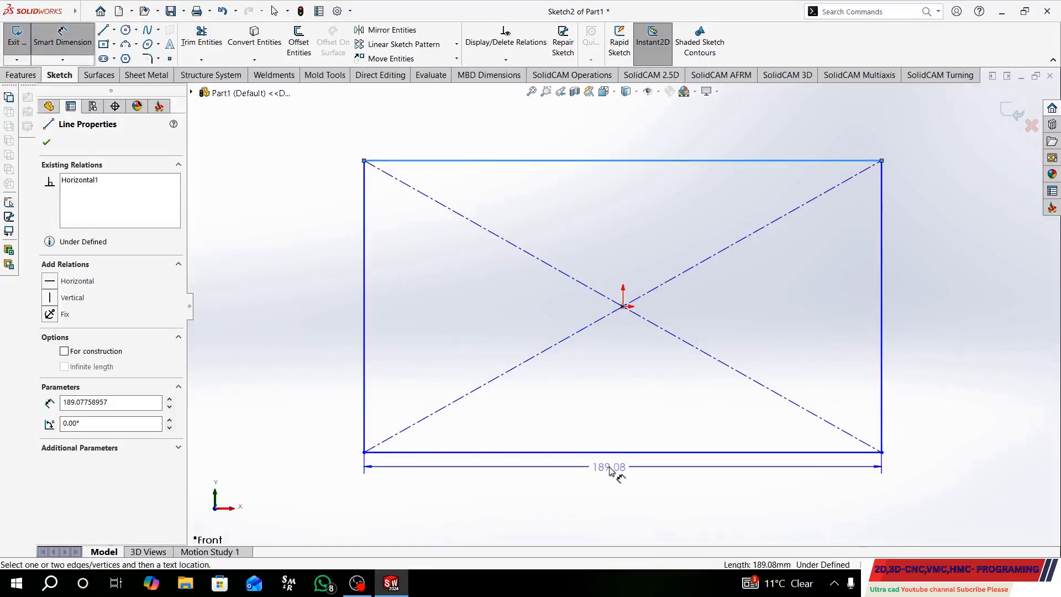
# Step: Dimension the distance between the rectangle's top and bottom edges and set it to 100 mm
pyautogui.click(619, 452)
pyautogui.click(467, 370)
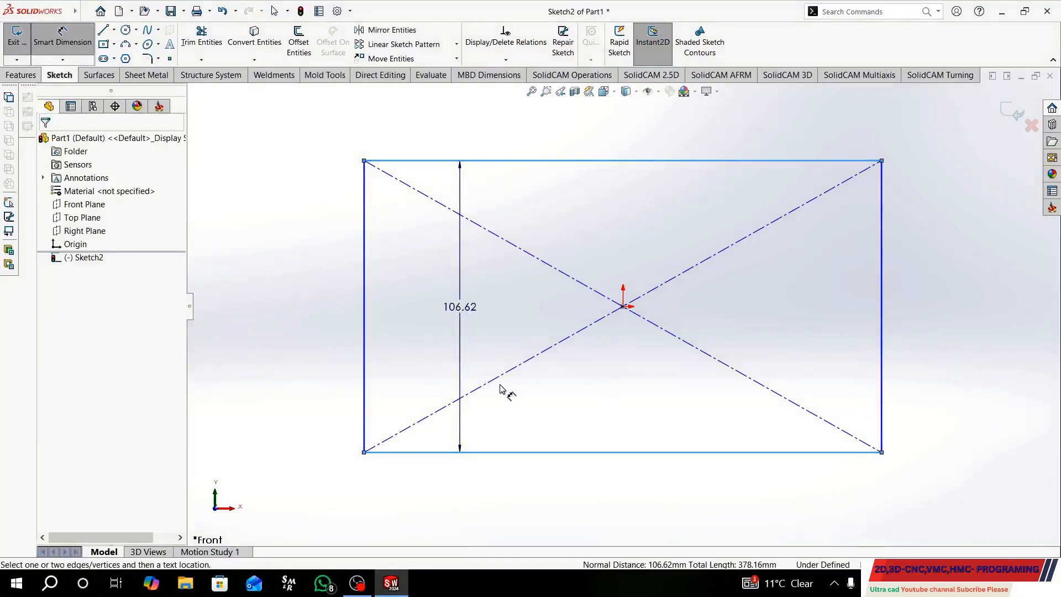
pyautogui.press('BackSpace')
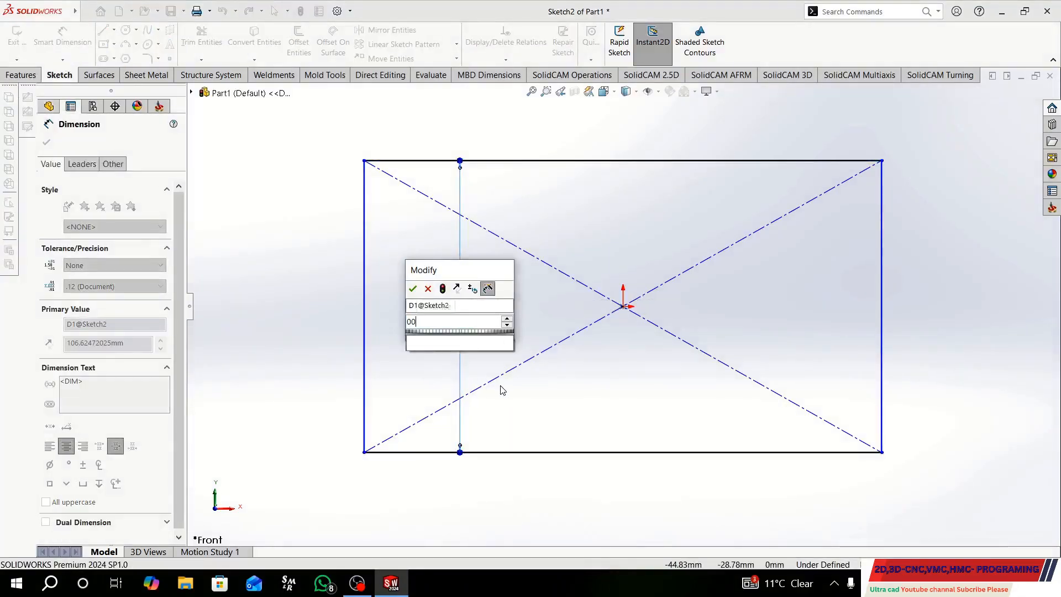
pyautogui.write('100')
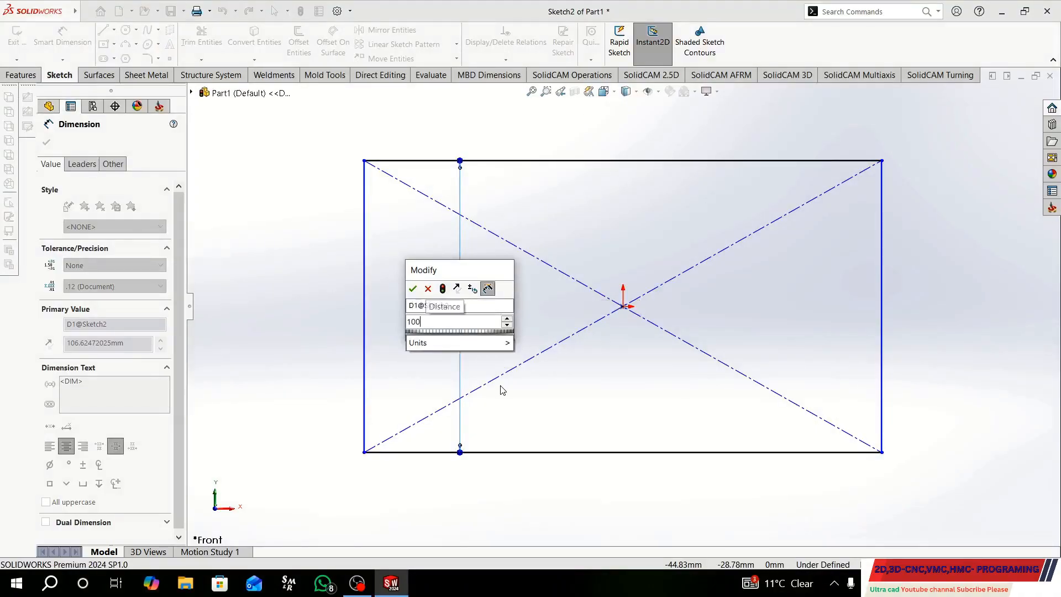
pyautogui.press('Return')
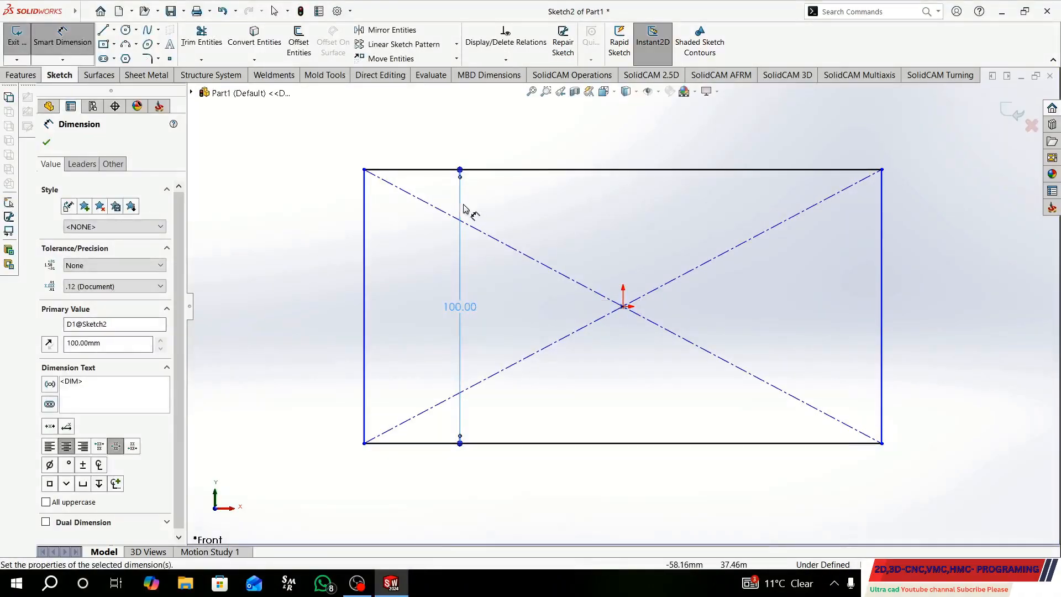
pyautogui.click(526, 238)
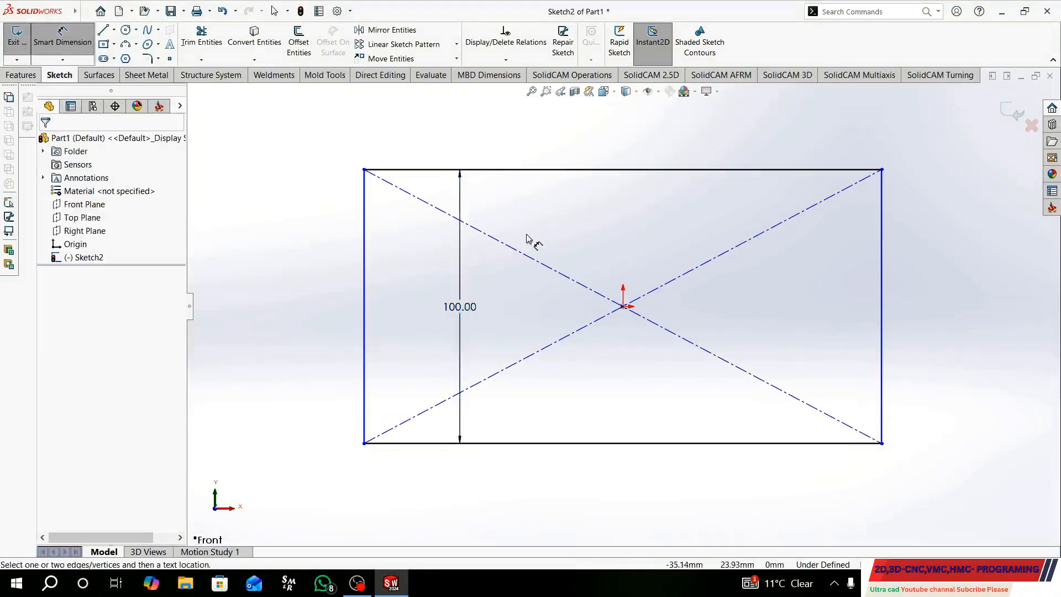
# Step: Dimension the rectangle's top edge at 120 mm and move the height dimension outside the rectangle's left side
pyautogui.click(544, 171)
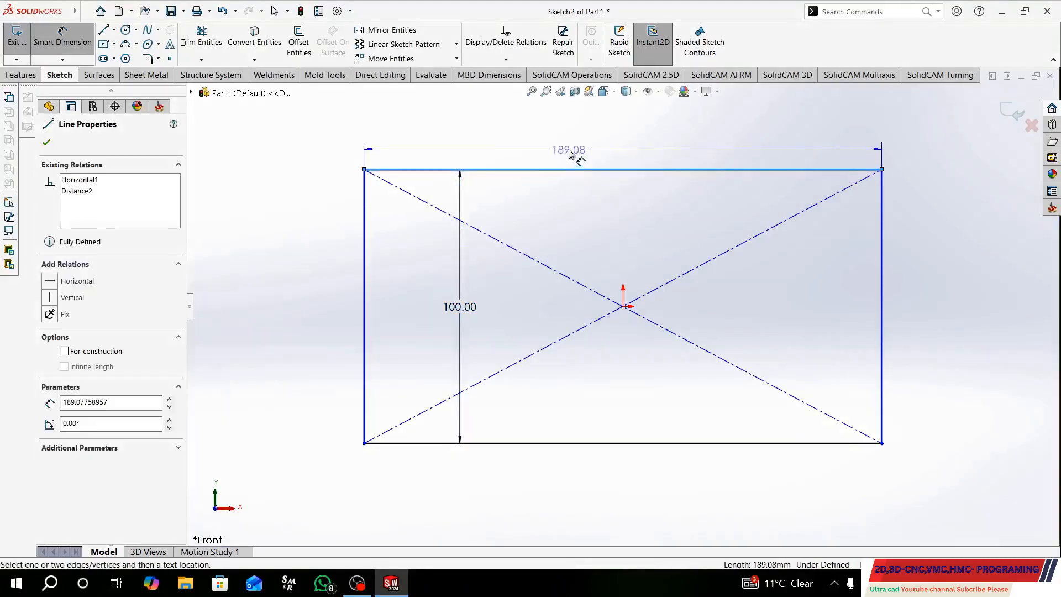
pyautogui.click(570, 150)
pyautogui.write('120')
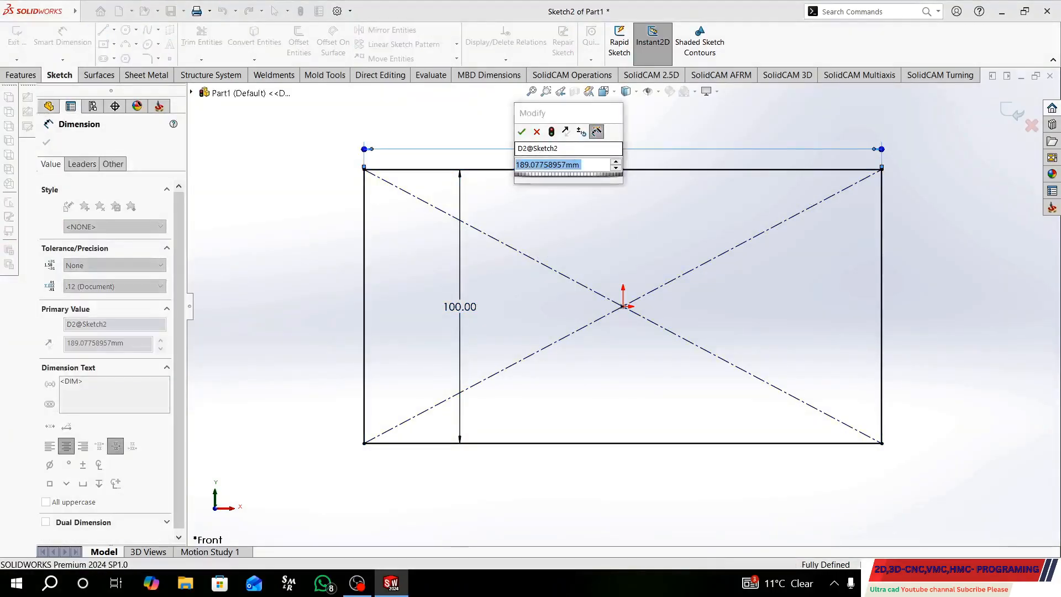
pyautogui.press('Return')
pyautogui.click(416, 206)
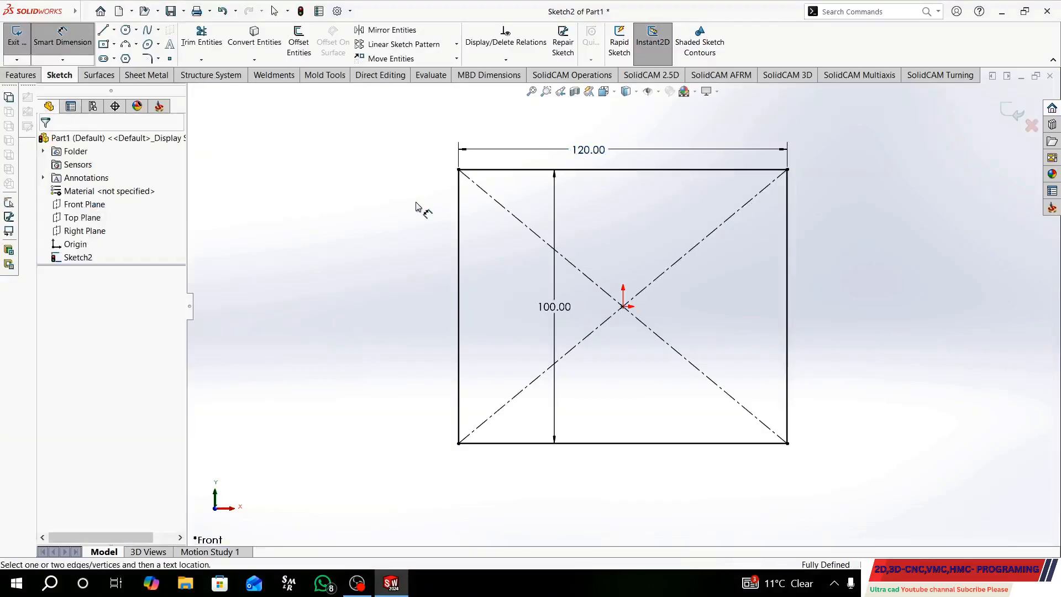
pyautogui.moveTo(554, 303); pyautogui.dragTo(444, 291)
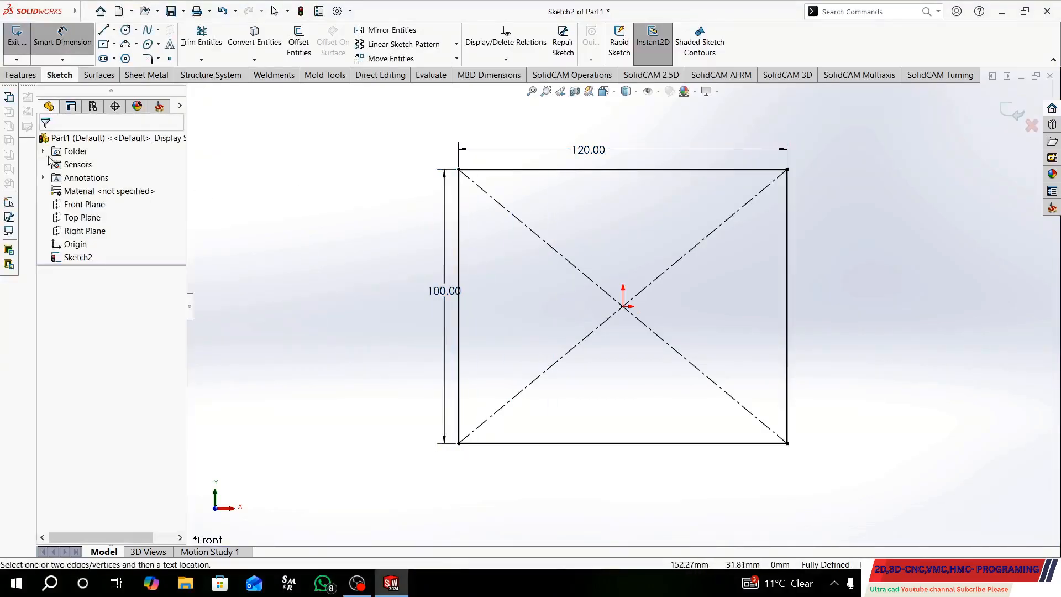
# Step: Extrude the rectangle sketch as a blind boss 12 mm deep
pyautogui.click(19, 77)
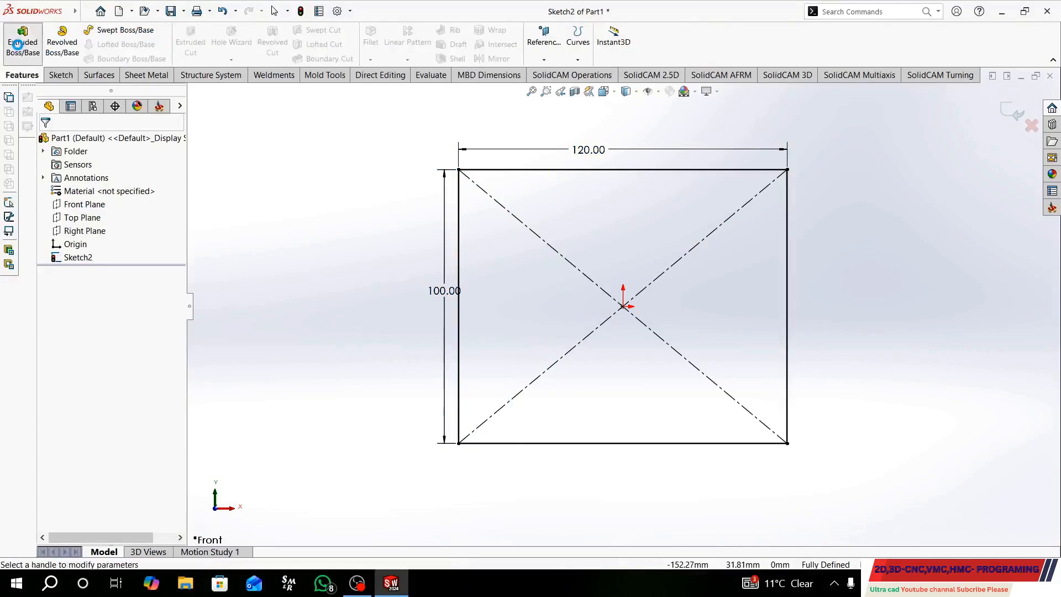
pyautogui.click(19, 44)
pyautogui.write('1')
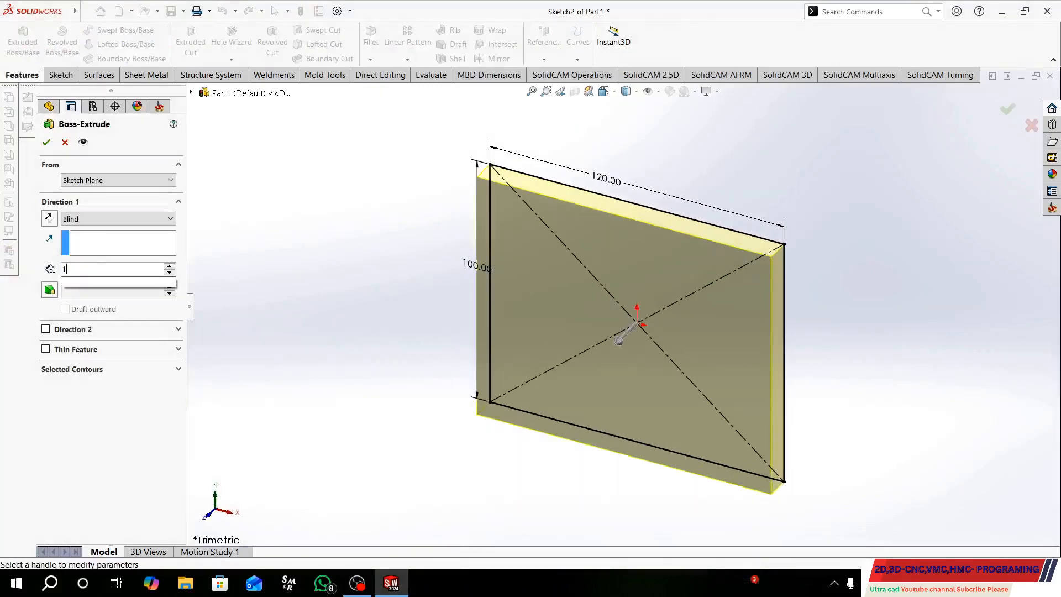
pyautogui.write('2')
pyautogui.press('Return')
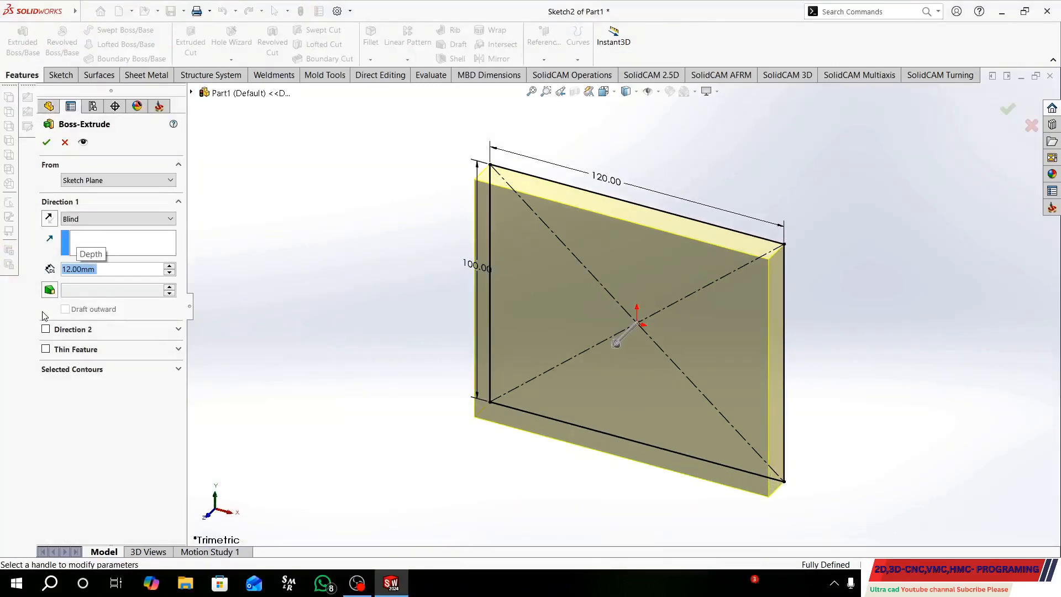
pyautogui.click(48, 142)
# Step: On the plate's front face, sketch a construction circle centred on the origin with a radius of about 35.7 mm
pyautogui.rightClick(638, 283)
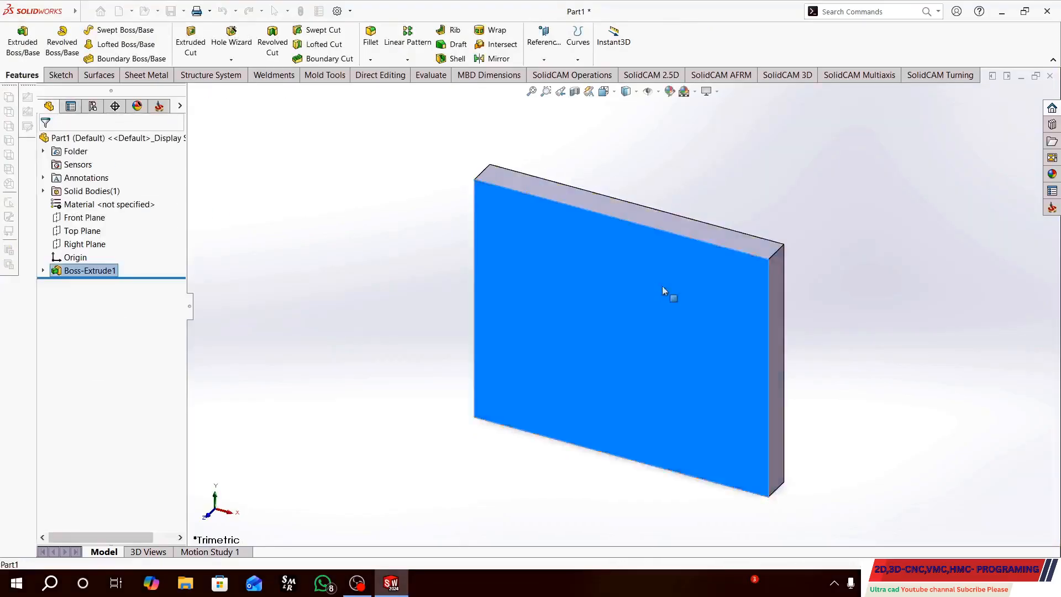
pyautogui.click(714, 262)
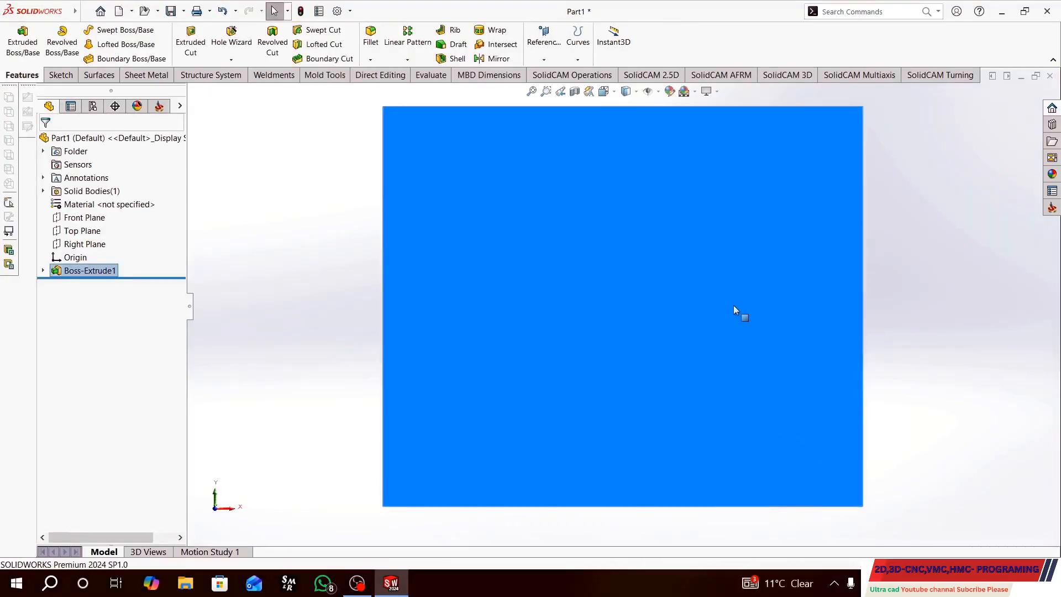
pyautogui.click(61, 75)
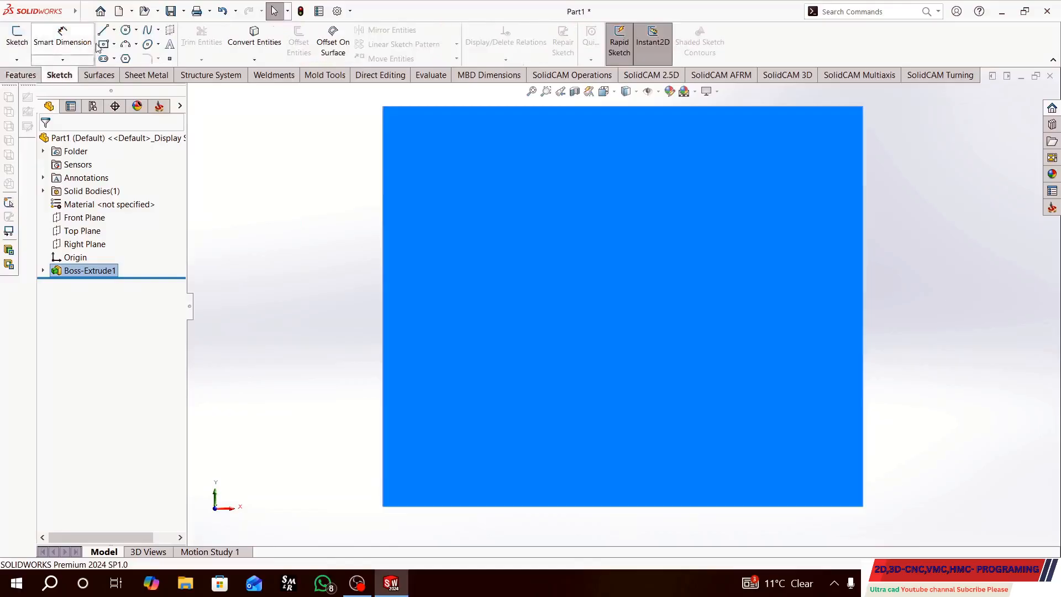
pyautogui.click(128, 32)
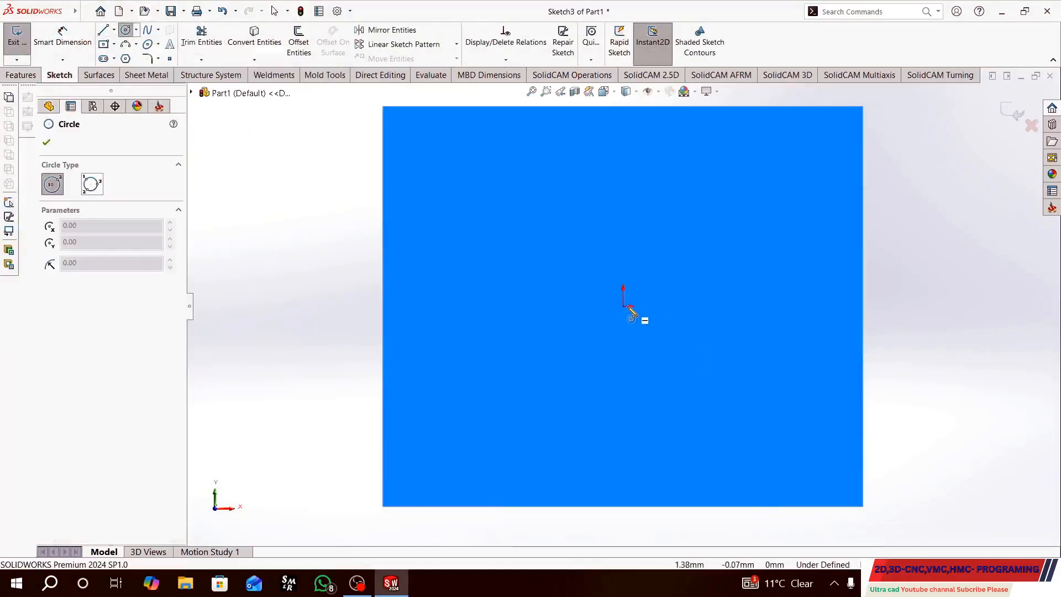
pyautogui.click(624, 306)
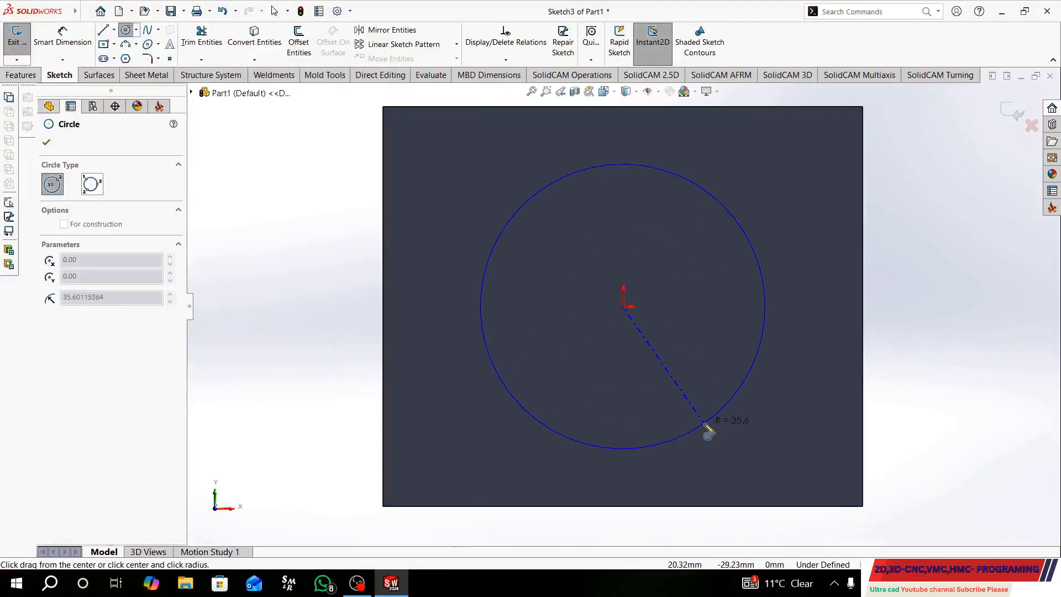
pyautogui.click(705, 426)
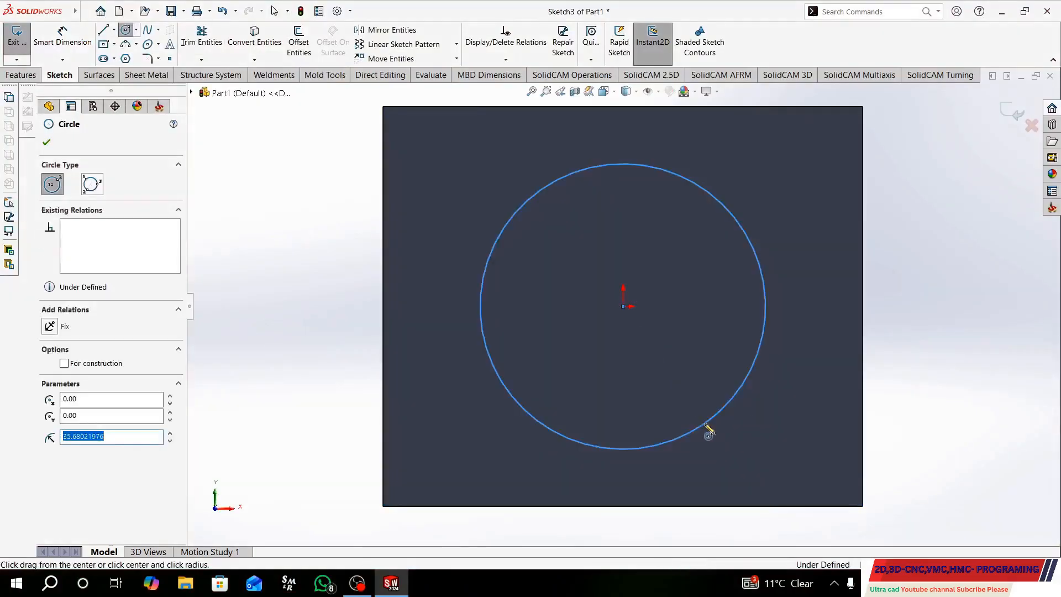
pyautogui.click(65, 364)
pyautogui.press('Escape')
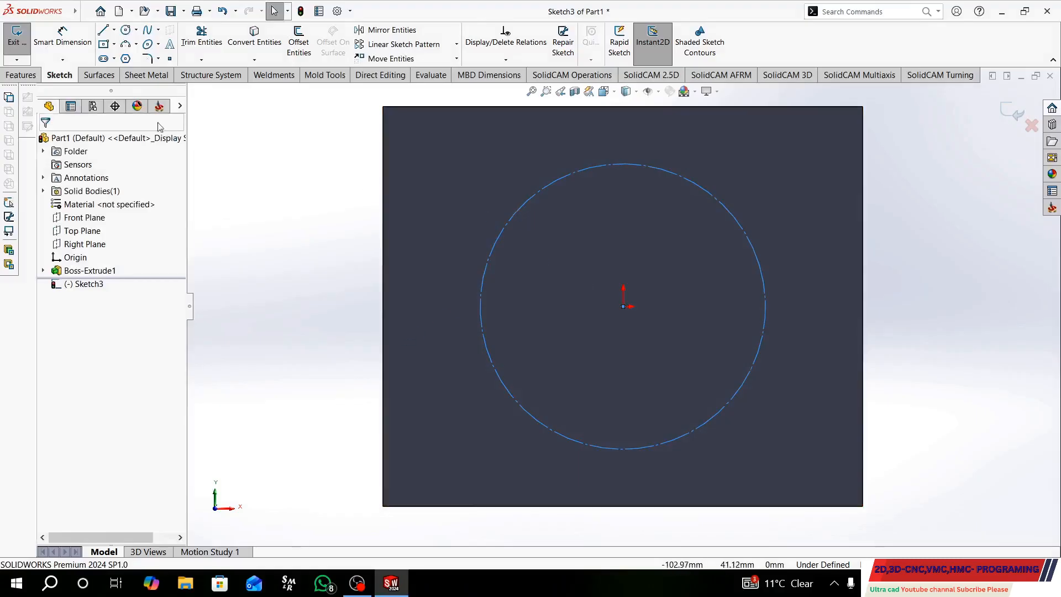
# Step: Dimension the construction circle to a diameter of 85 mm, placing the dimension outside the plate's left side
pyautogui.click(75, 37)
pyautogui.click(479, 283)
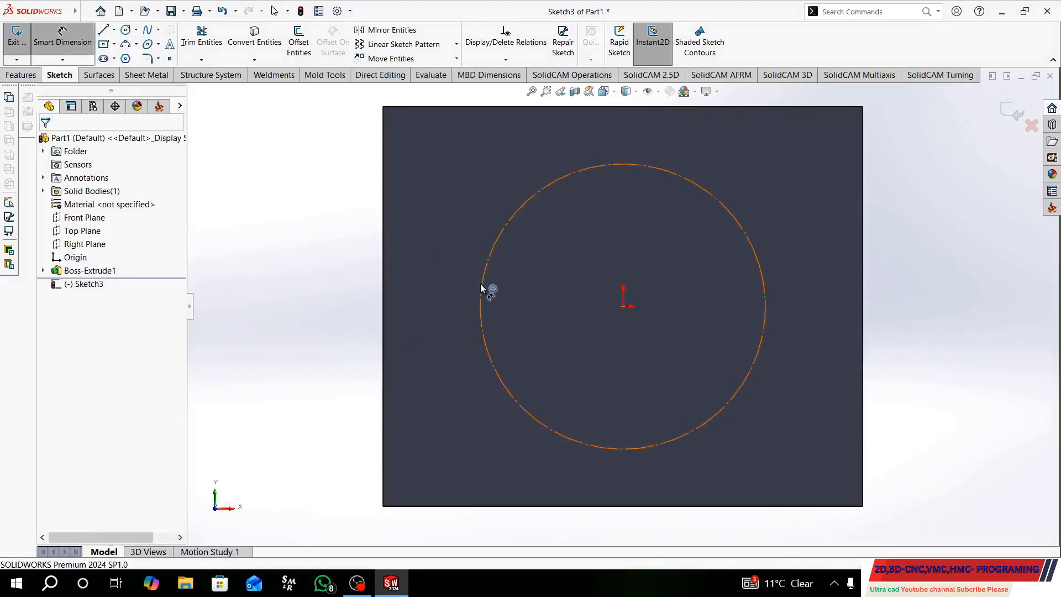
pyautogui.click(302, 274)
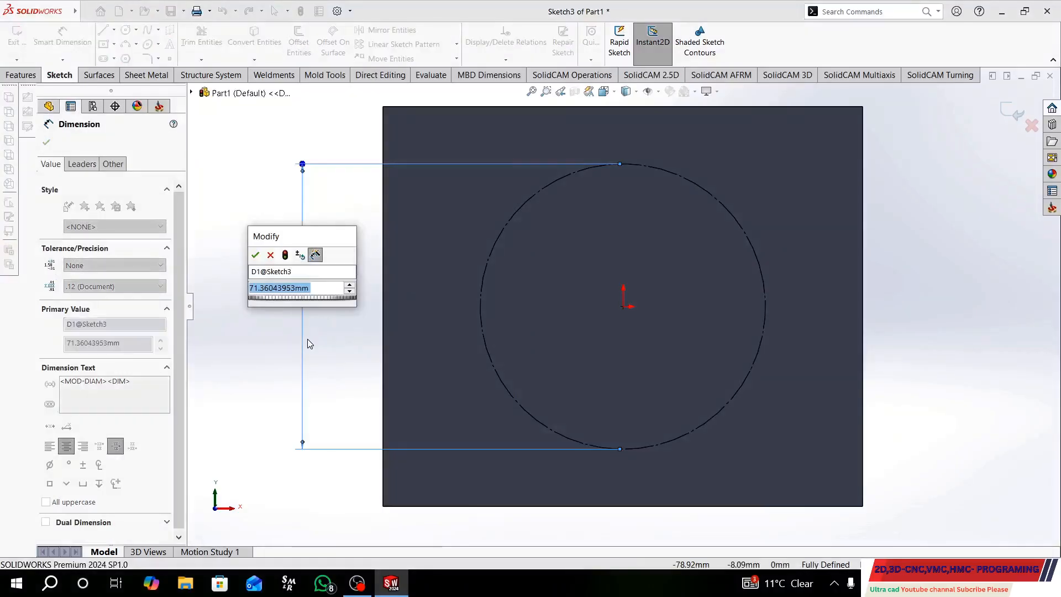
pyautogui.press('Return')
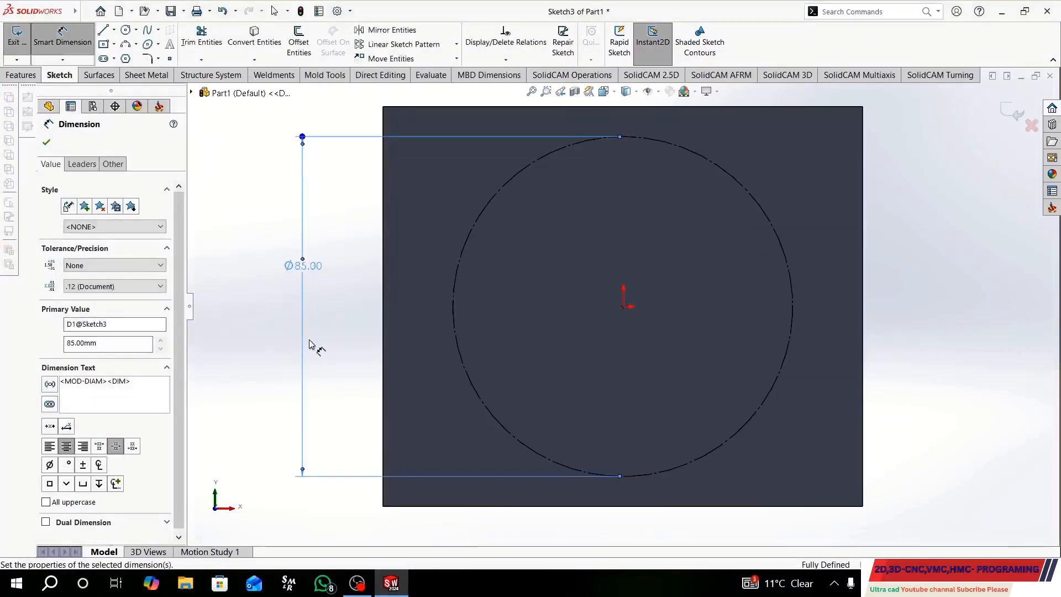
pyautogui.click(296, 300)
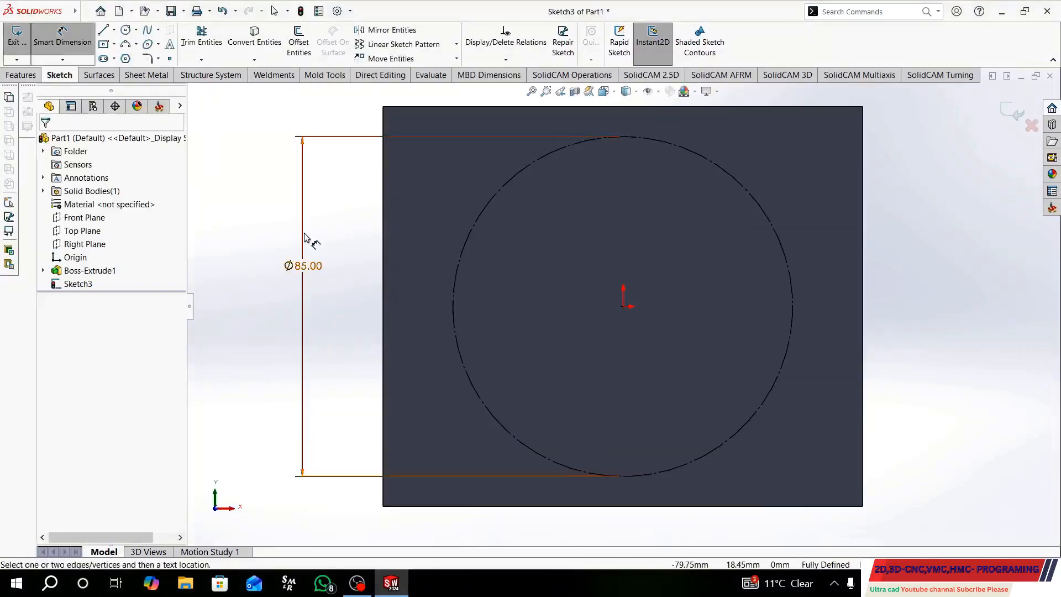
# Step: Sketch a small circle with a radius of about 3.3 mm centred on the construction circle's top quadrant
pyautogui.click(126, 29)
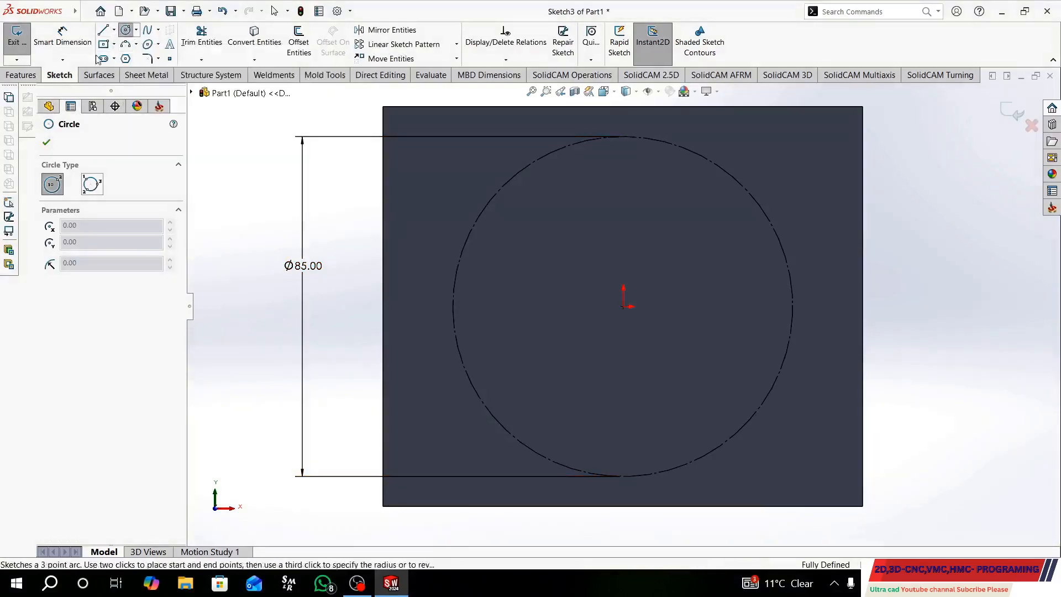
pyautogui.click(623, 137)
pyautogui.click(628, 150)
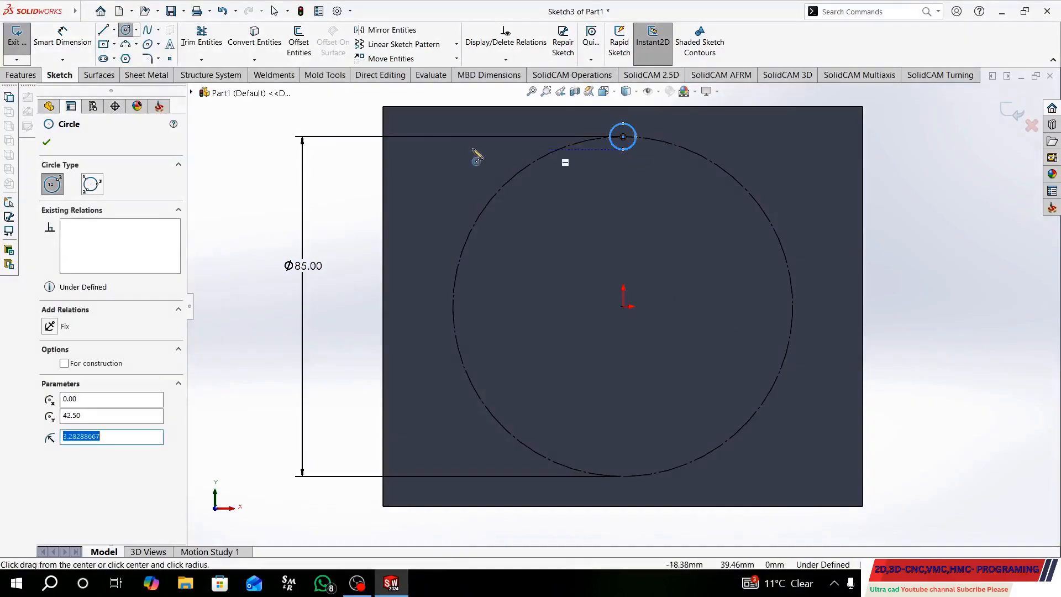
pyautogui.rightClick(315, 115)
pyautogui.click(335, 125)
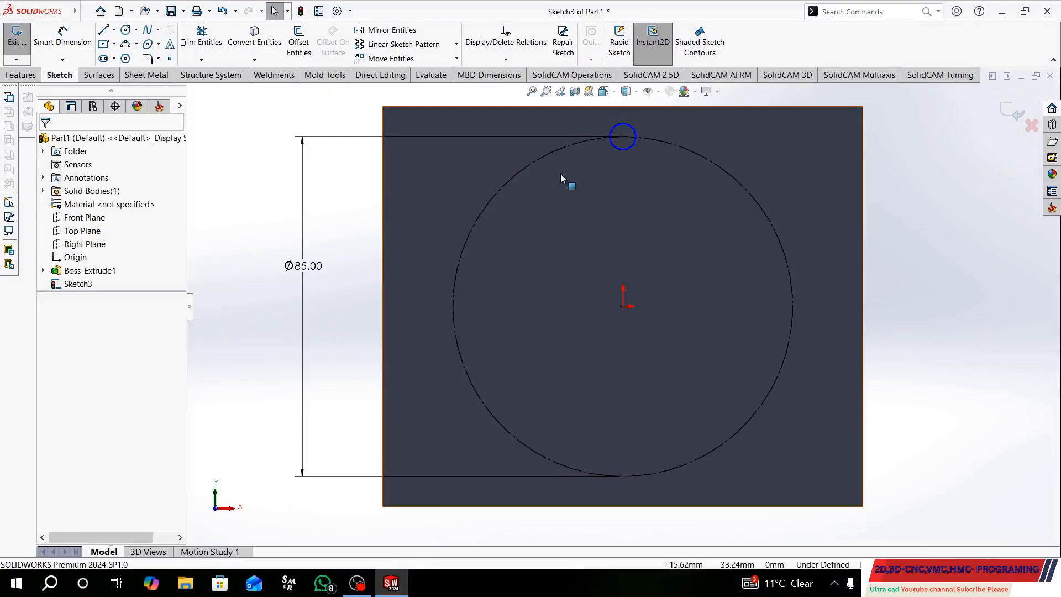
# Step: Dimension the small circle at the top of the construction circle to a diameter of 7 mm
pyautogui.rightClick(311, 95)
pyautogui.click(417, 78)
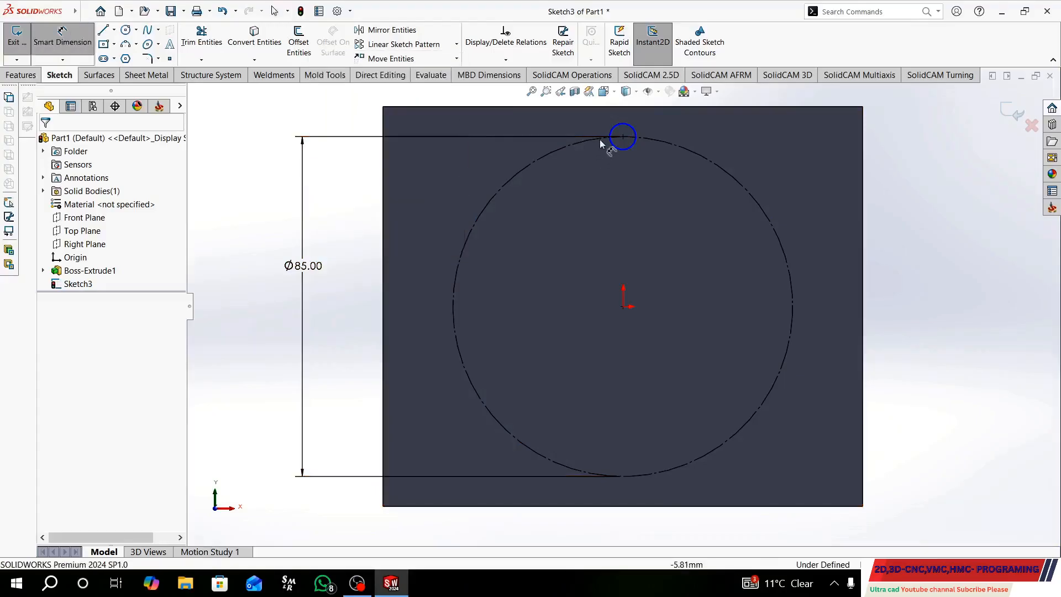
pyautogui.click(636, 135)
pyautogui.click(778, 218)
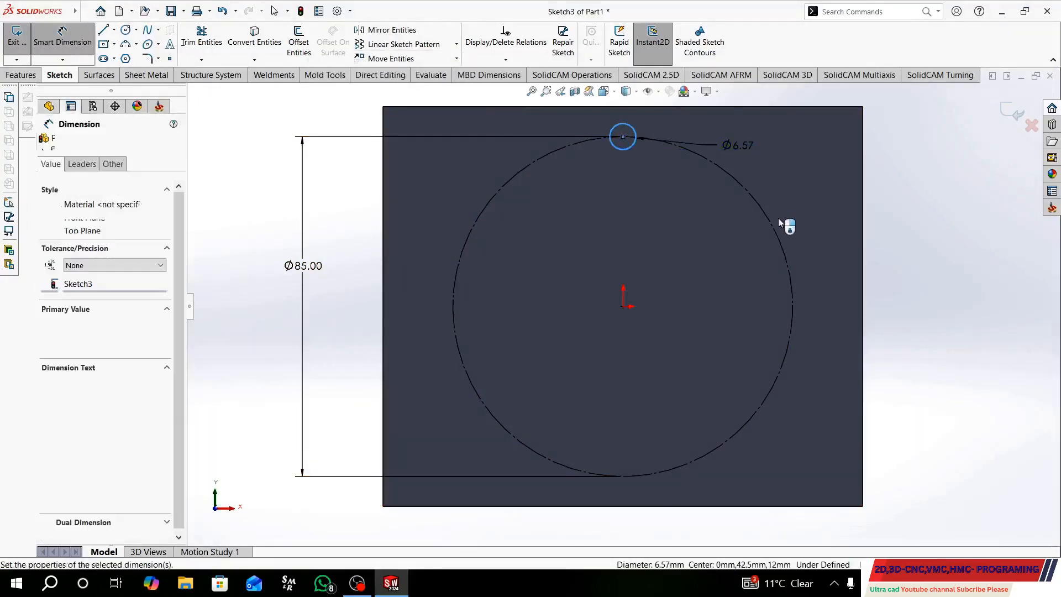
pyautogui.write('7')
pyautogui.press('Return')
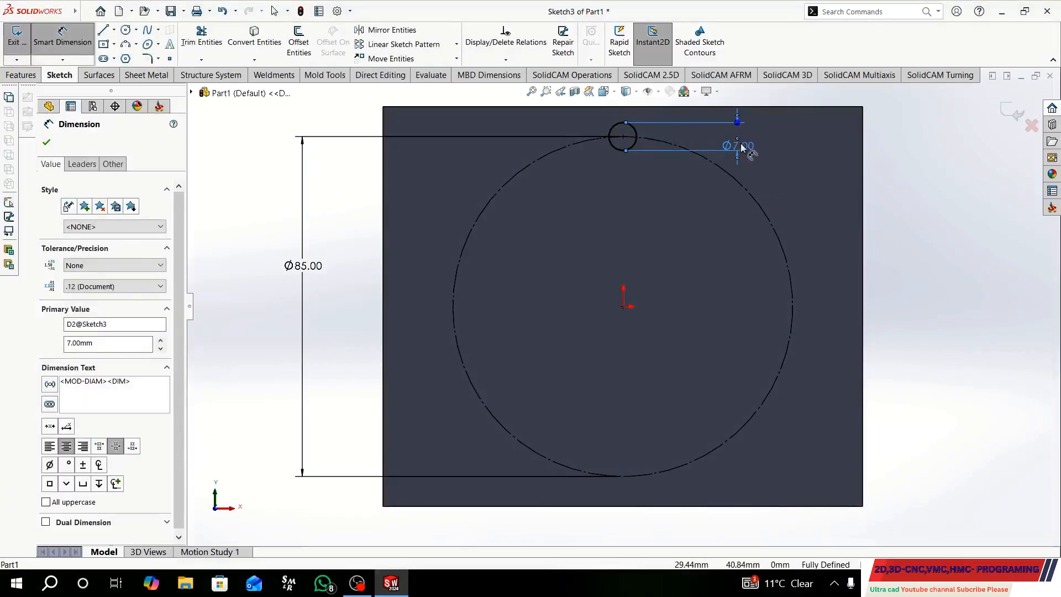
pyautogui.click(908, 220)
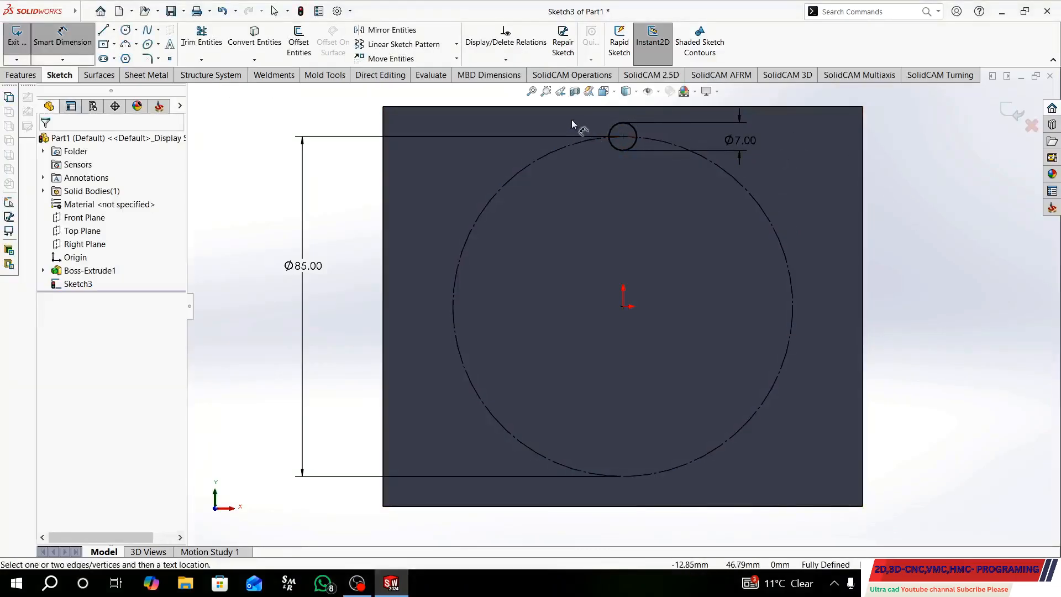
# Step: Examine the vertical and coincident relations on the small circle's centre point
pyautogui.click(624, 137)
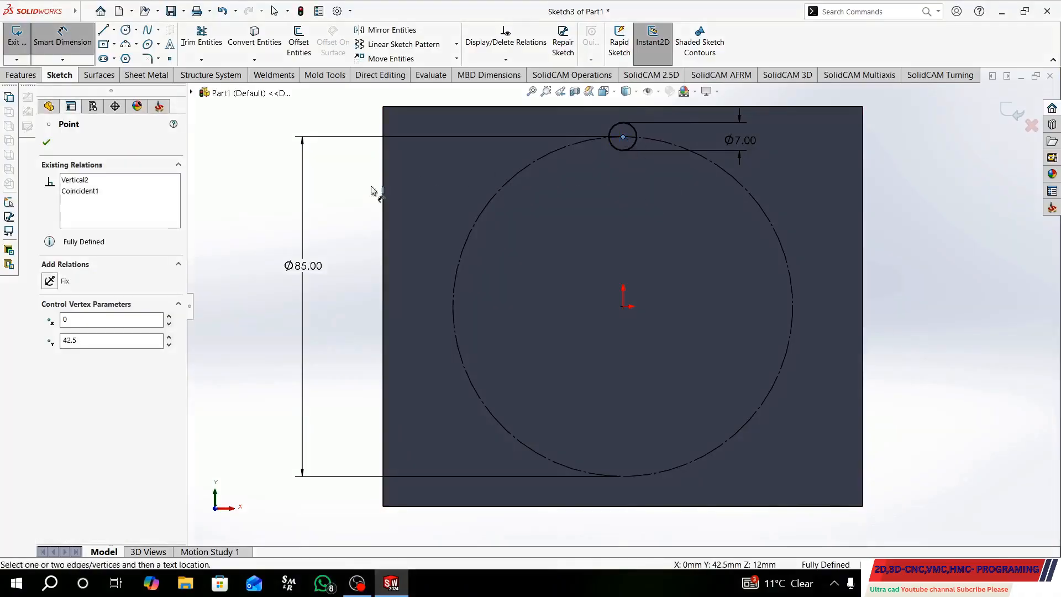
pyautogui.click(83, 192)
pyautogui.click(80, 183)
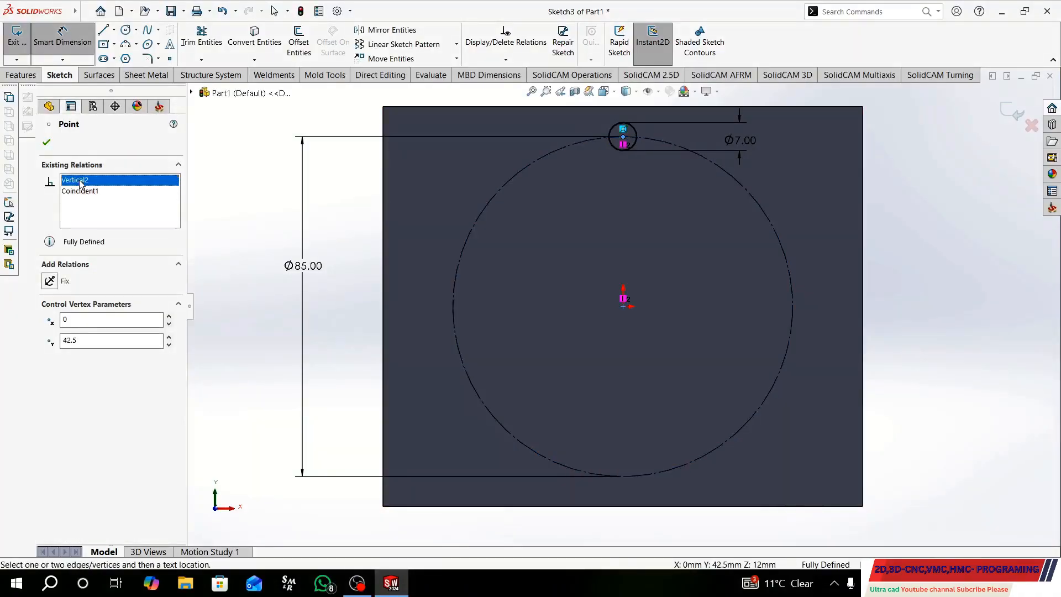
pyautogui.rightClick(81, 182)
pyautogui.press('Escape')
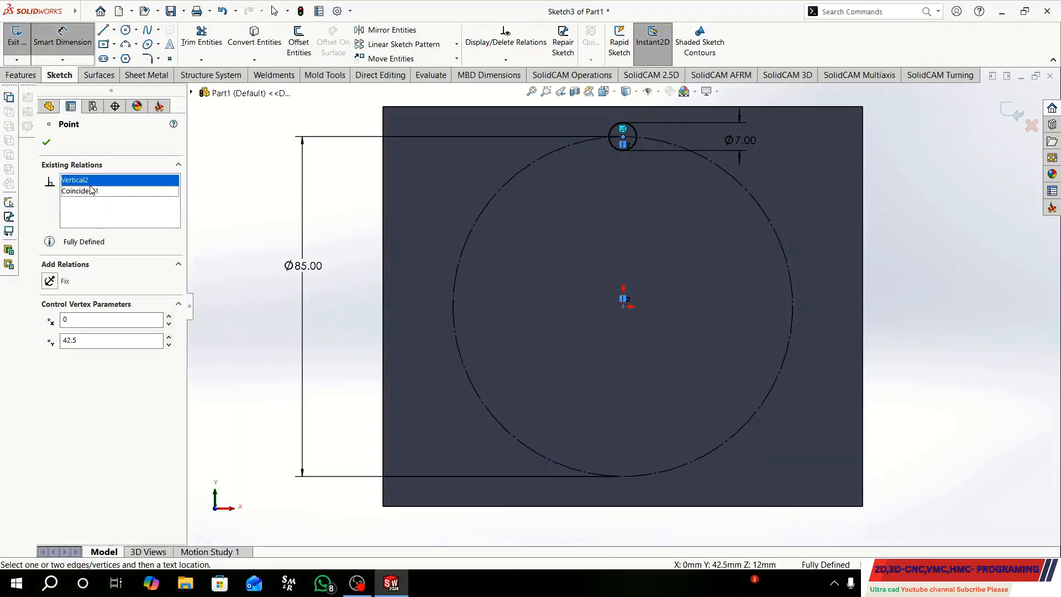
pyautogui.click(251, 190)
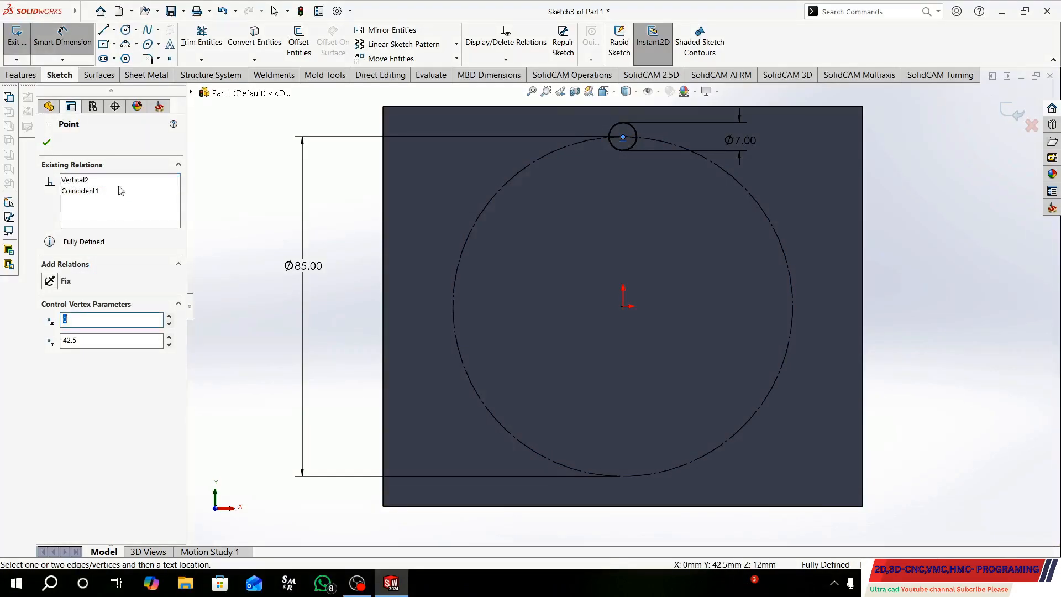
pyautogui.rightClick(89, 179)
pyautogui.click(119, 197)
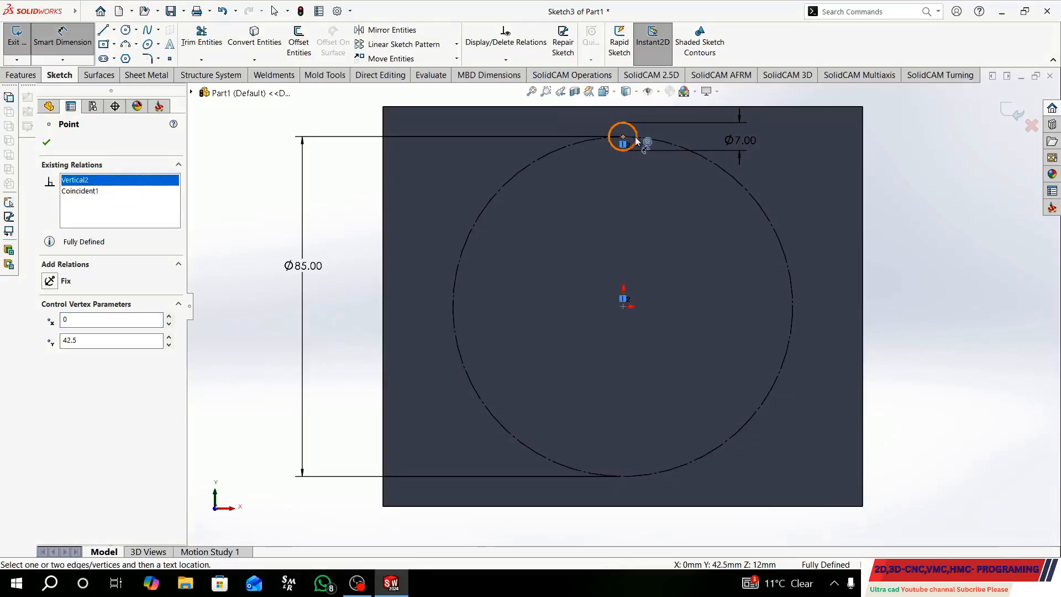
pyautogui.click(655, 143)
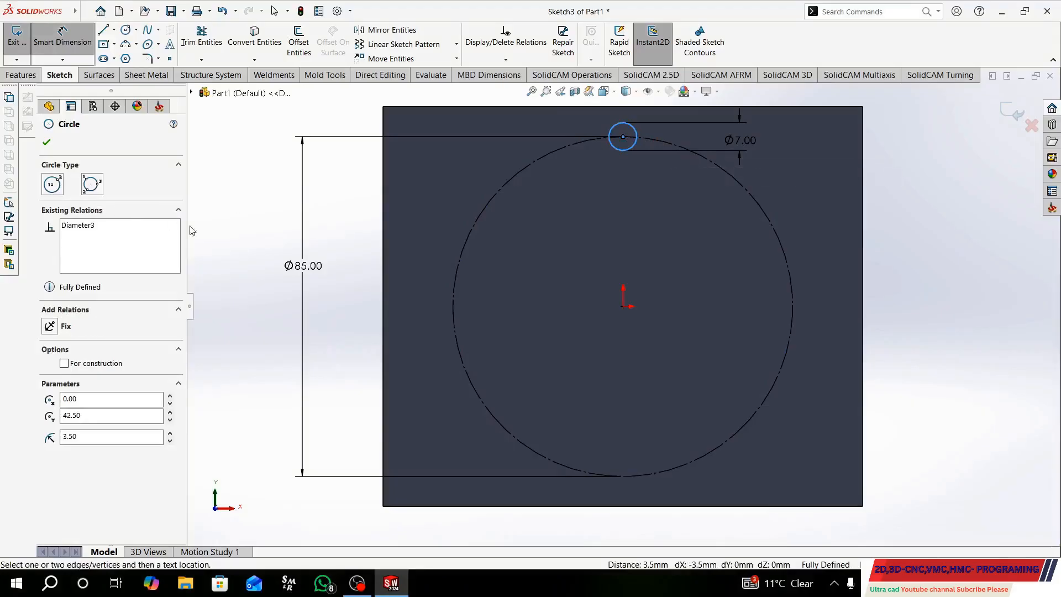
pyautogui.click(265, 178)
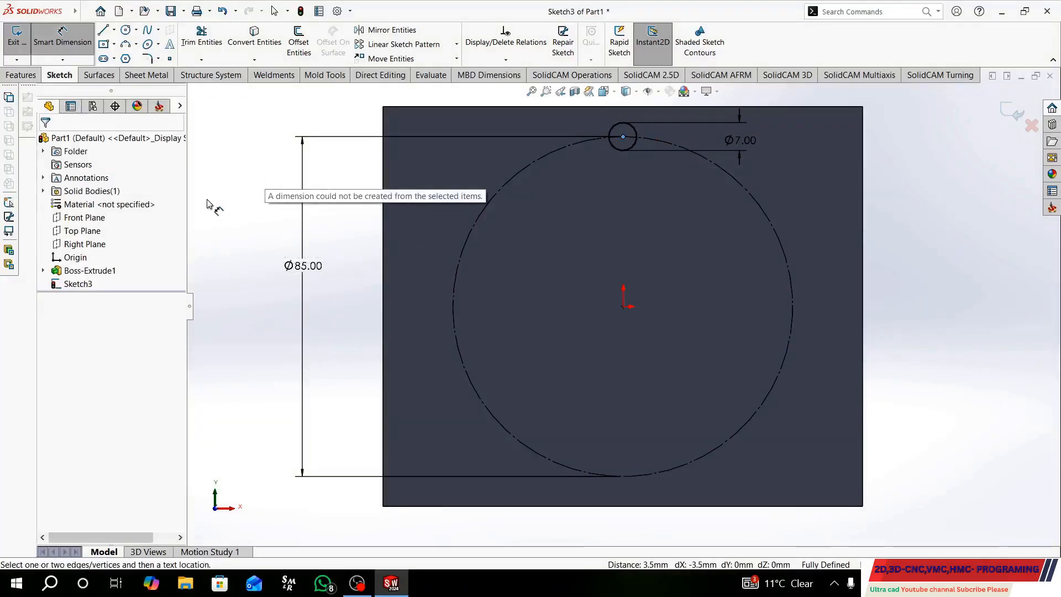
pyautogui.click(62, 36)
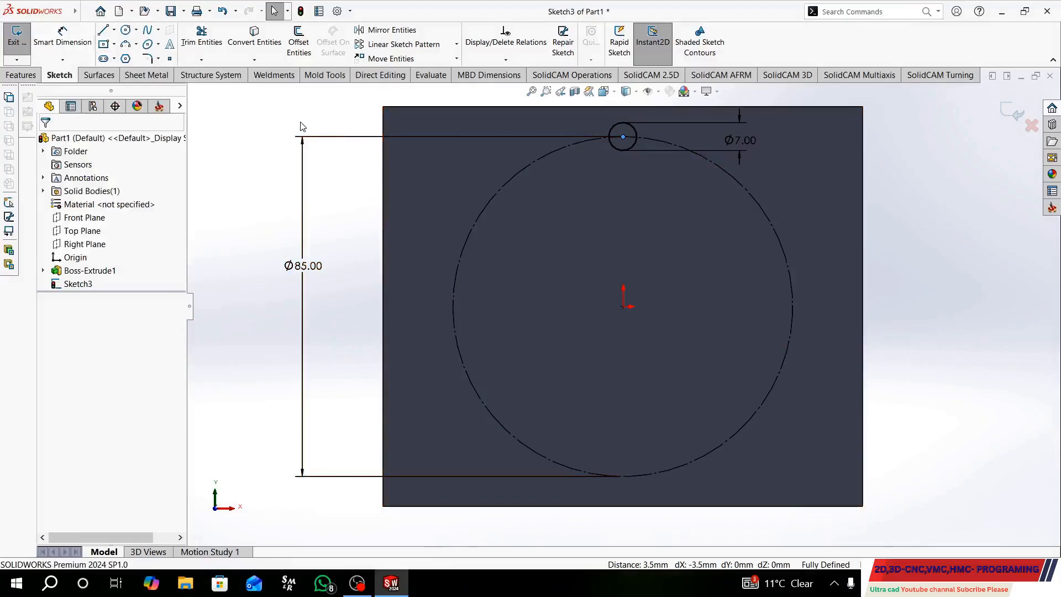
# Step: Delete all relations from the centre point of the small 7 mm circle
pyautogui.click(623, 136)
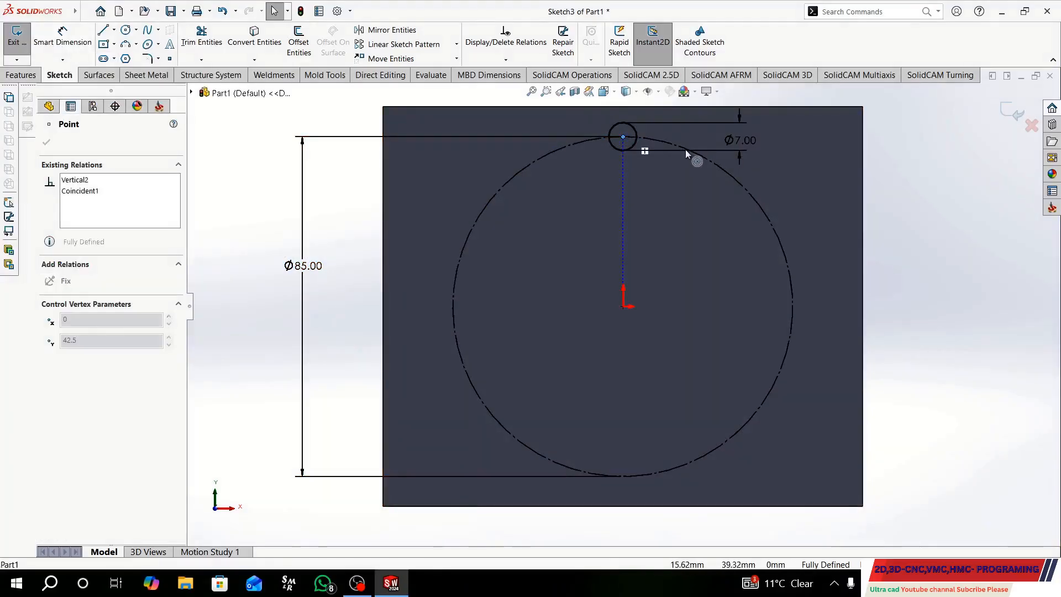
pyautogui.click(71, 180)
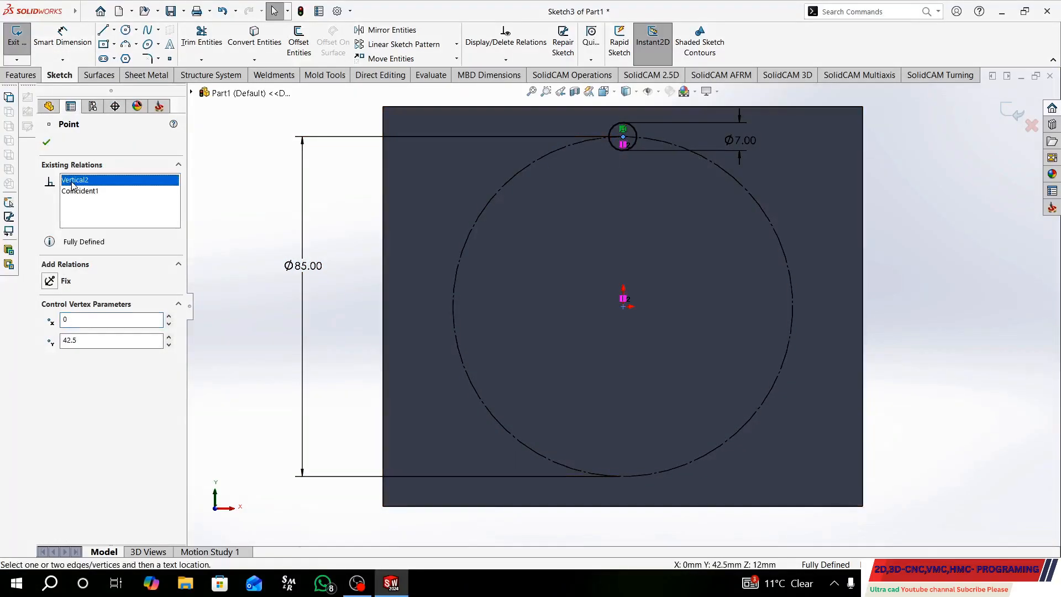
pyautogui.rightClick(72, 182)
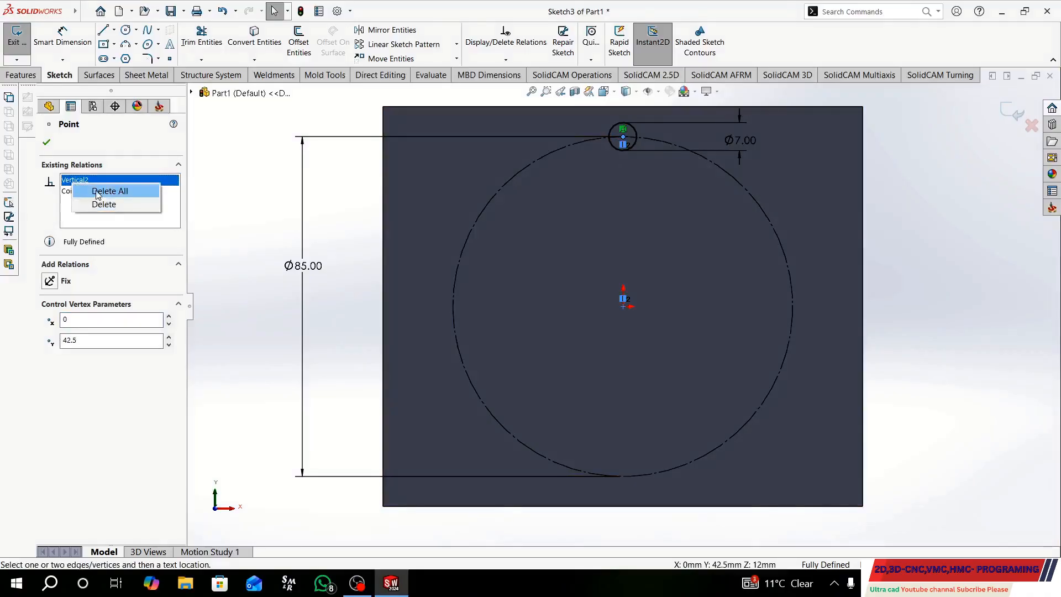
pyautogui.click(98, 191)
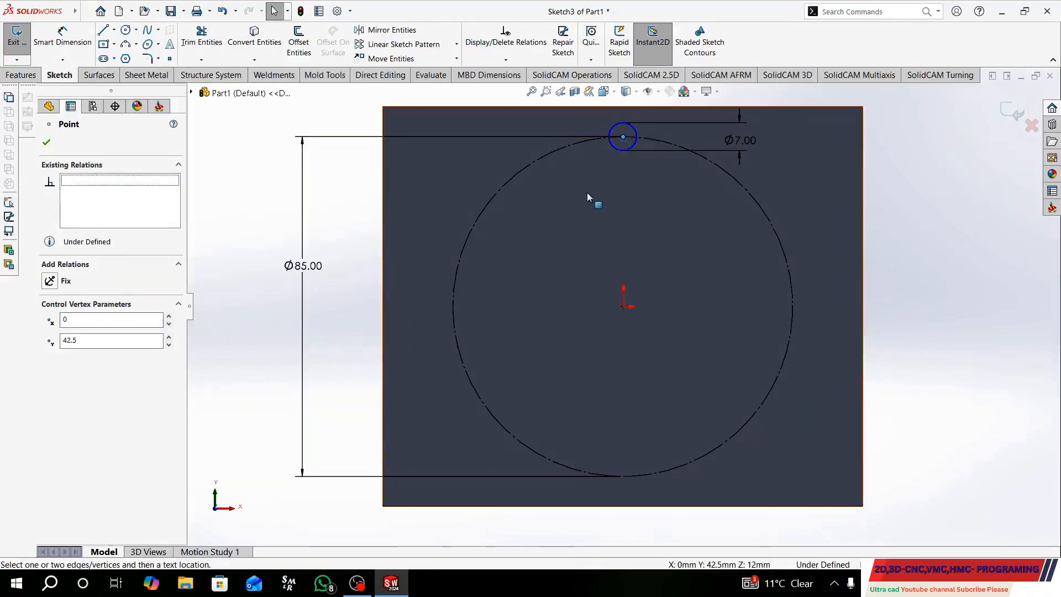
pyautogui.click(326, 153)
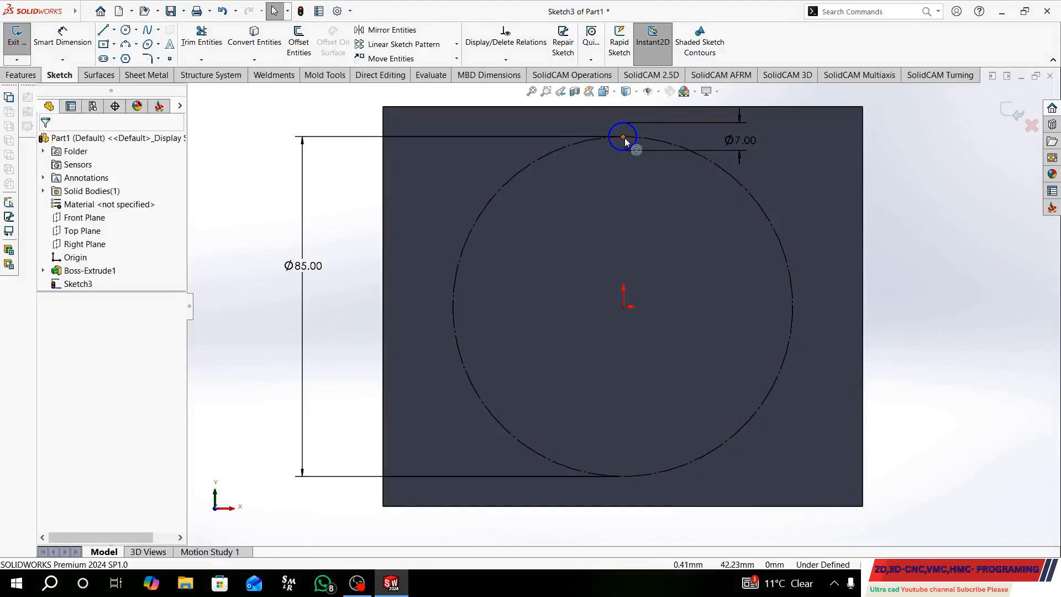
# Step: Try moving the small circle to about 11 mm right of the origin, and undo both the move and the relation deletion
pyautogui.moveTo(623, 137); pyautogui.dragTo(684, 155)
pyautogui.moveTo(565, 275); pyautogui.dragTo(666, 307)
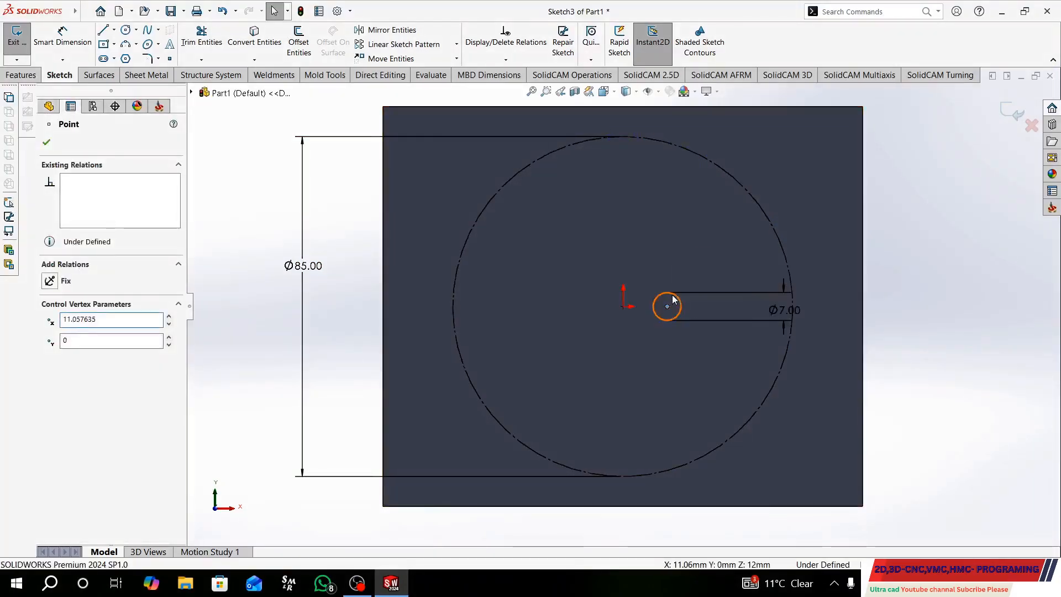
pyautogui.click(672, 302)
pyautogui.click(278, 156)
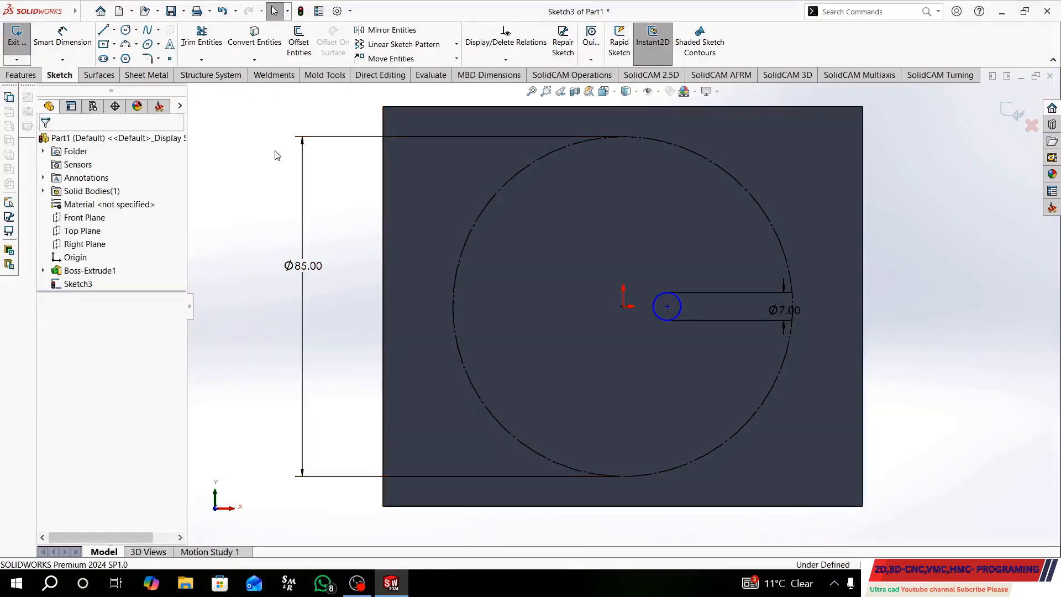
pyautogui.click(680, 303)
pyautogui.moveTo(667, 307); pyautogui.dragTo(623, 137)
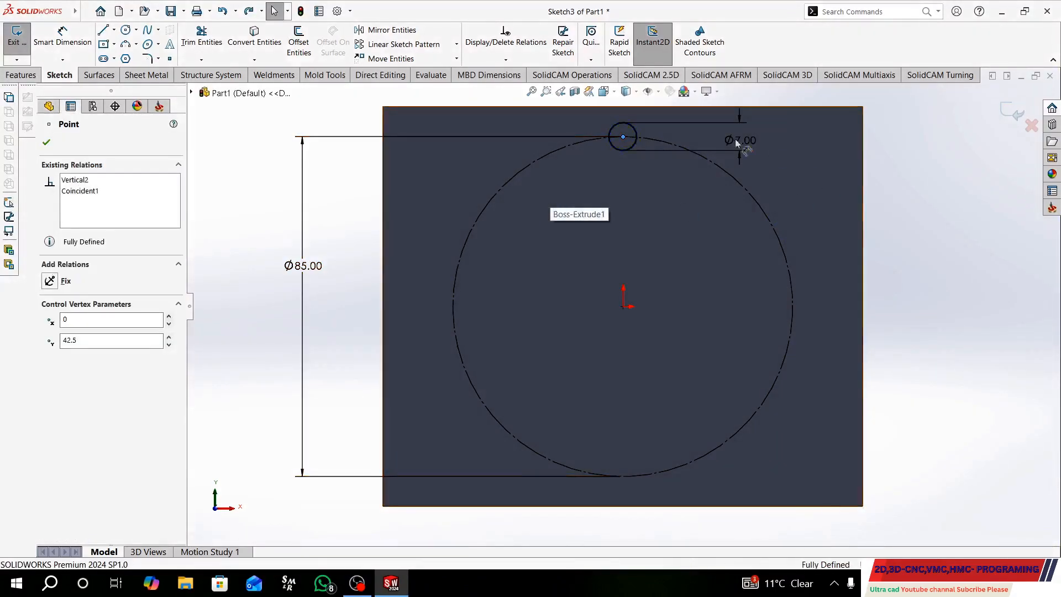
# Step: Delete only the vertical relation from the small circle's centre point, keeping its coincident relation with the construction circle
pyautogui.click(623, 138)
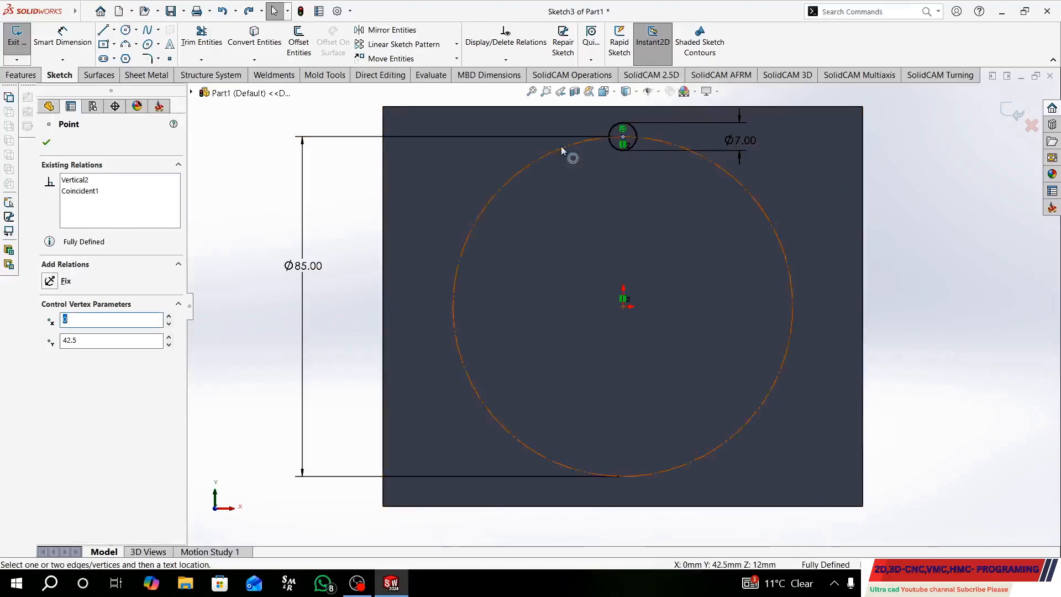
pyautogui.click(78, 181)
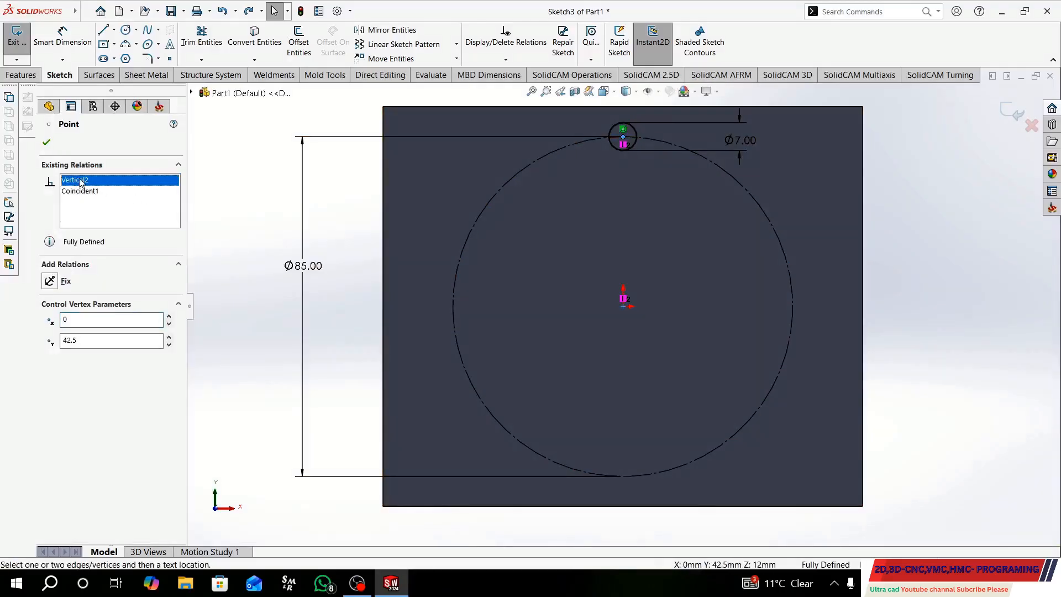
pyautogui.rightClick(80, 182)
pyautogui.click(104, 195)
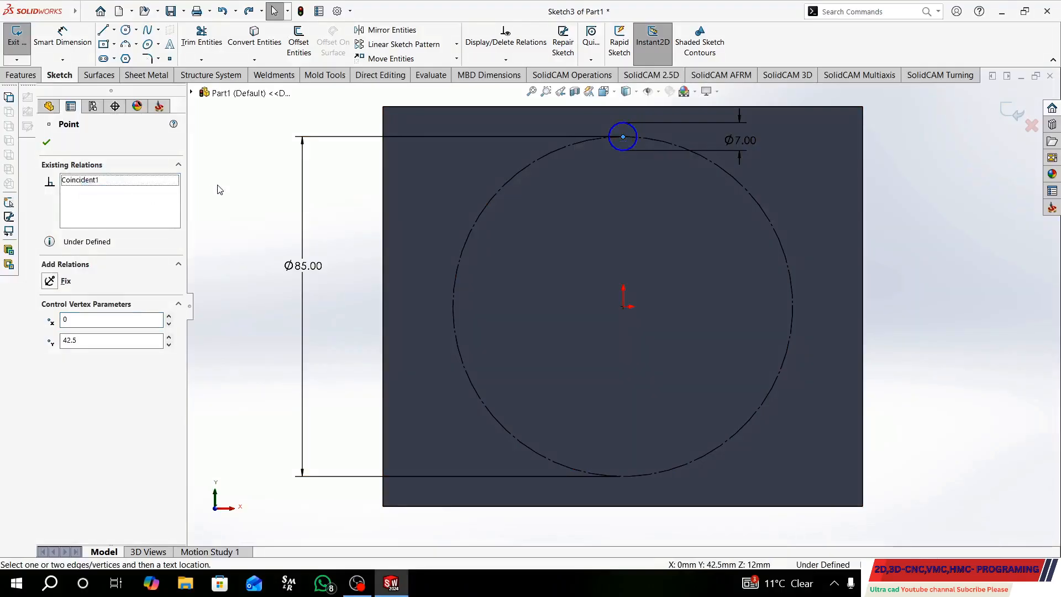
pyautogui.click(255, 193)
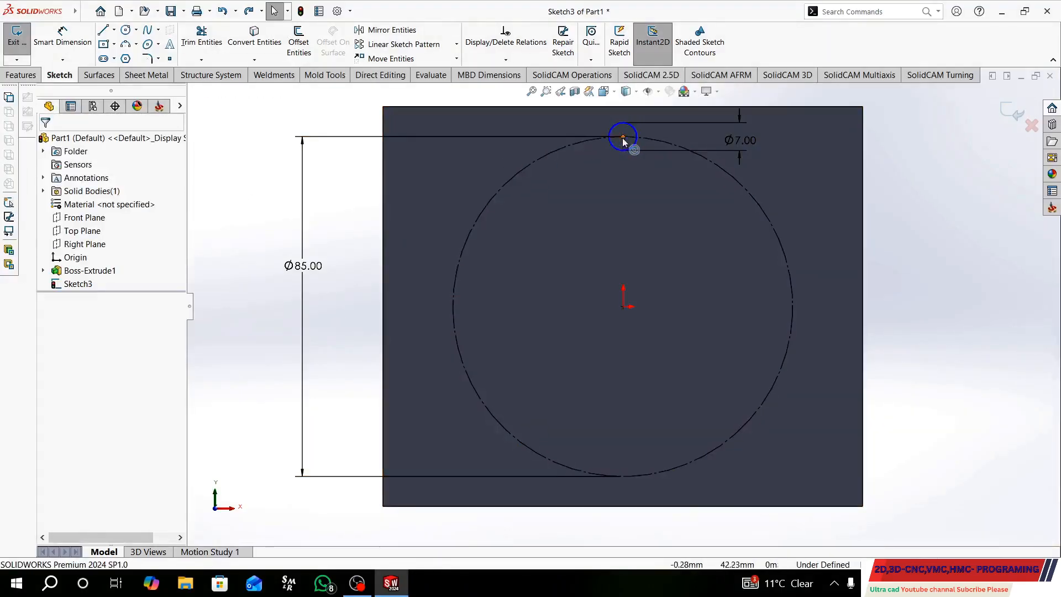
# Step: Move the small circle along the construction circle to its upper-right part, at about X 30.7 mm, Y 29.4 mm
pyautogui.moveTo(623, 138); pyautogui.dragTo(716, 171)
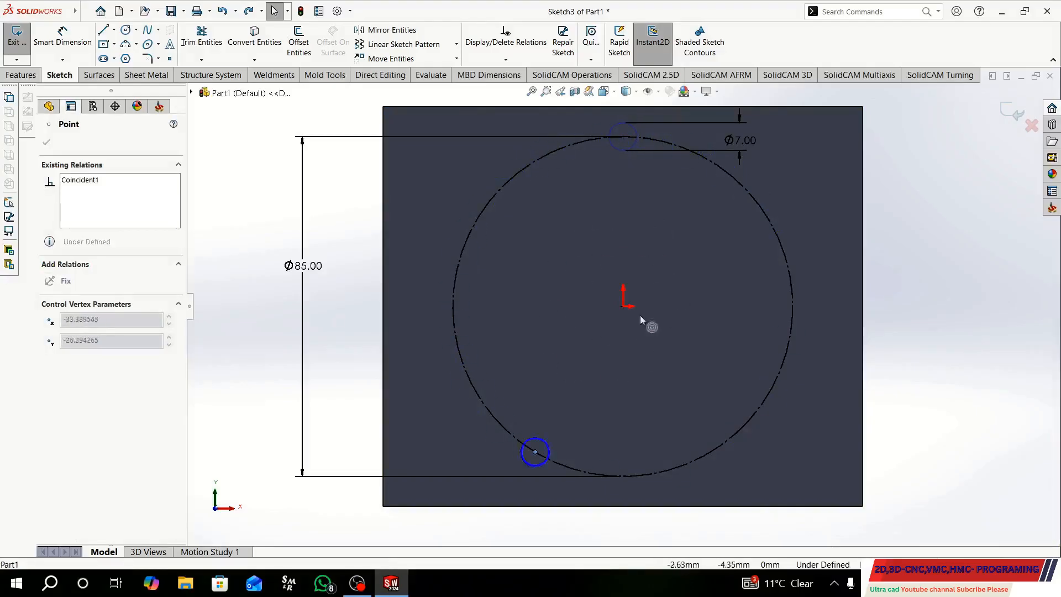
pyautogui.moveTo(640, 317); pyautogui.dragTo(694, 238)
pyautogui.click(938, 273)
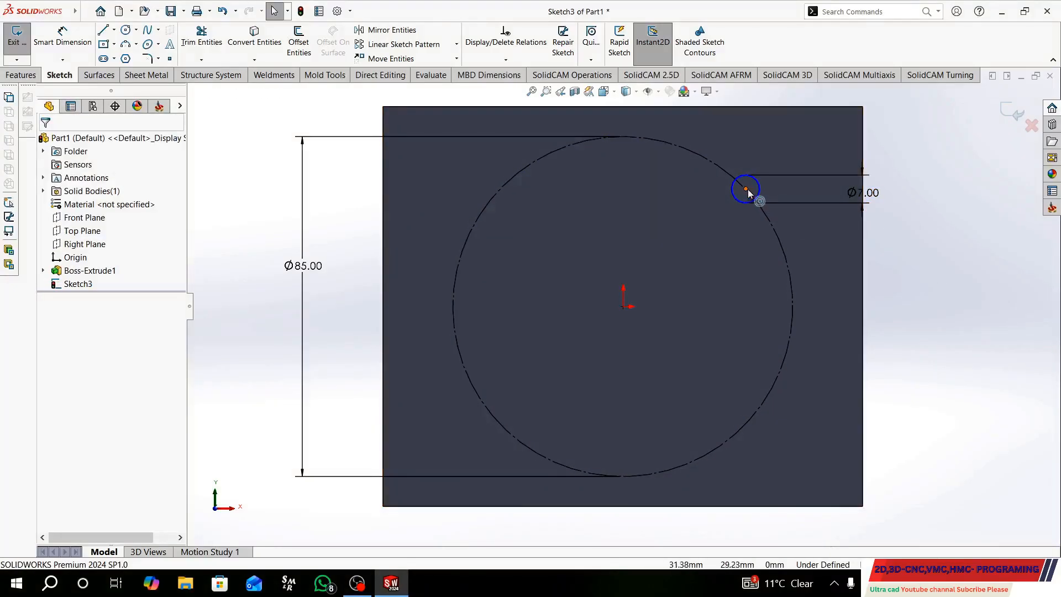
# Step: Sketch a second small circle about 6.5 mm in diameter, centred on the construction circle's upper-left part at about X -27.5 mm, Y 32.4 mm
pyautogui.click(127, 30)
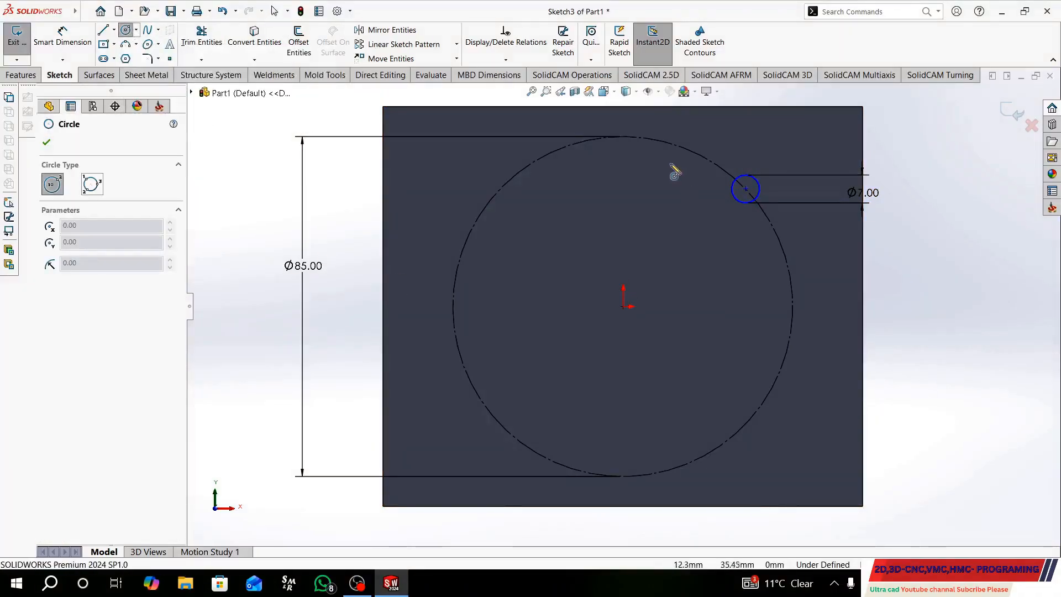
pyautogui.click(514, 177)
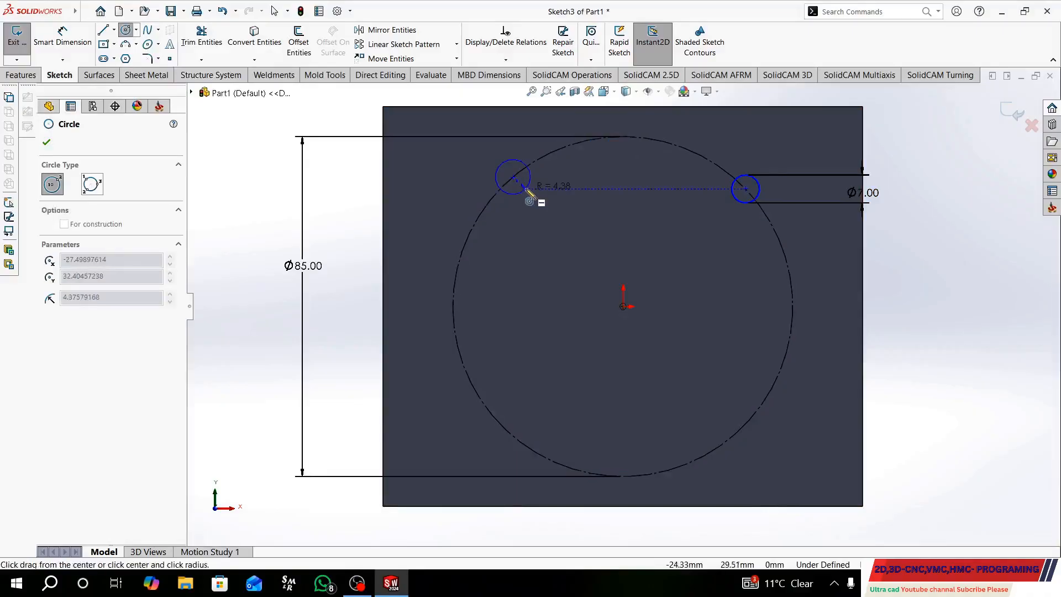
pyautogui.click(523, 188)
pyautogui.rightClick(265, 161)
pyautogui.click(285, 159)
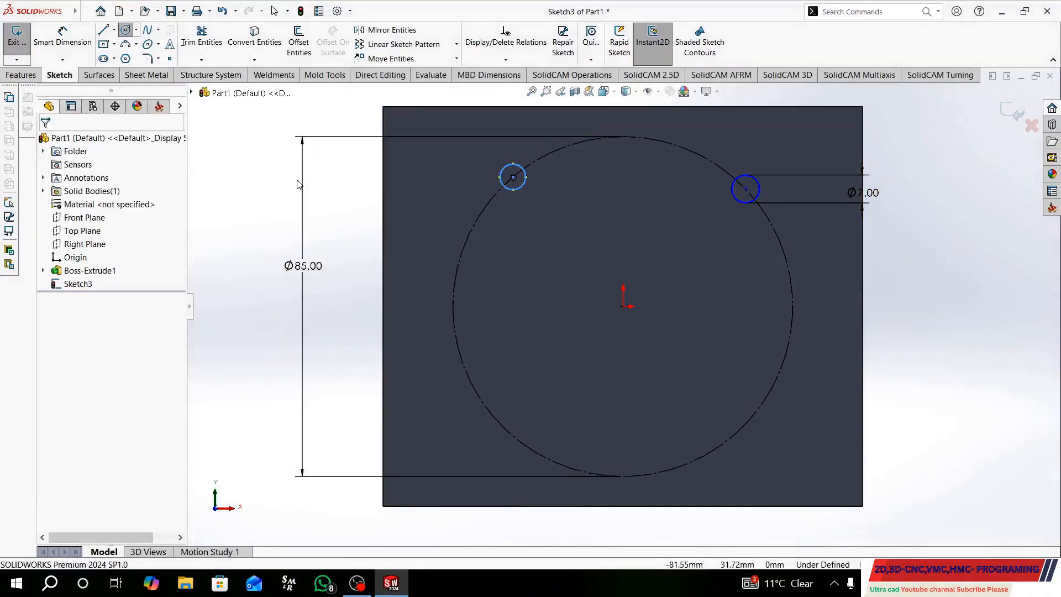
# Step: Dimension the upper-left small circle to a diameter of 7 mm, placing the dimension outside the plate's left edge
pyautogui.rightClick(250, 133)
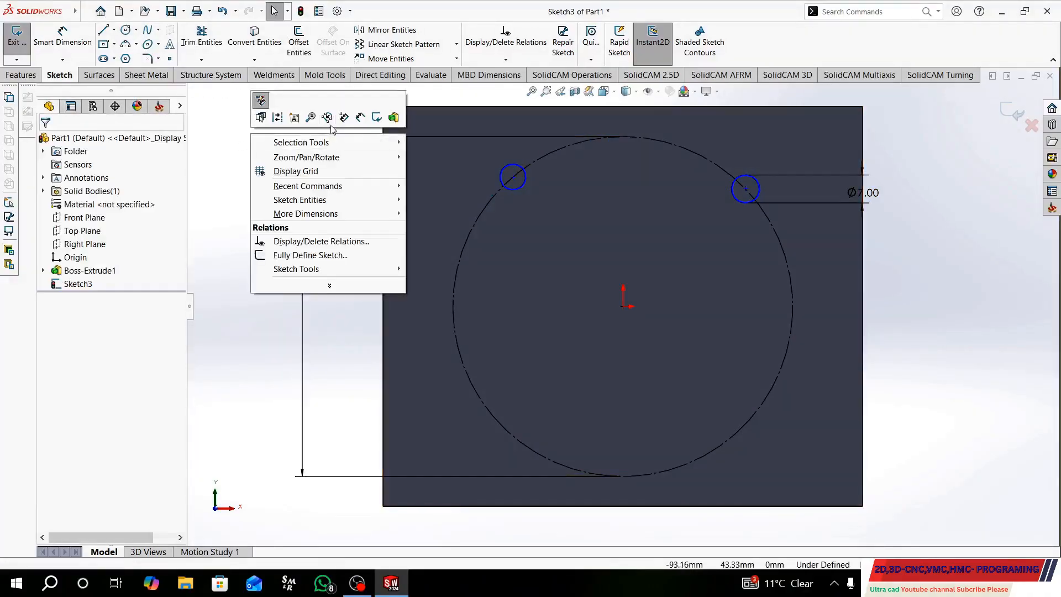
pyautogui.click(394, 114)
pyautogui.click(496, 177)
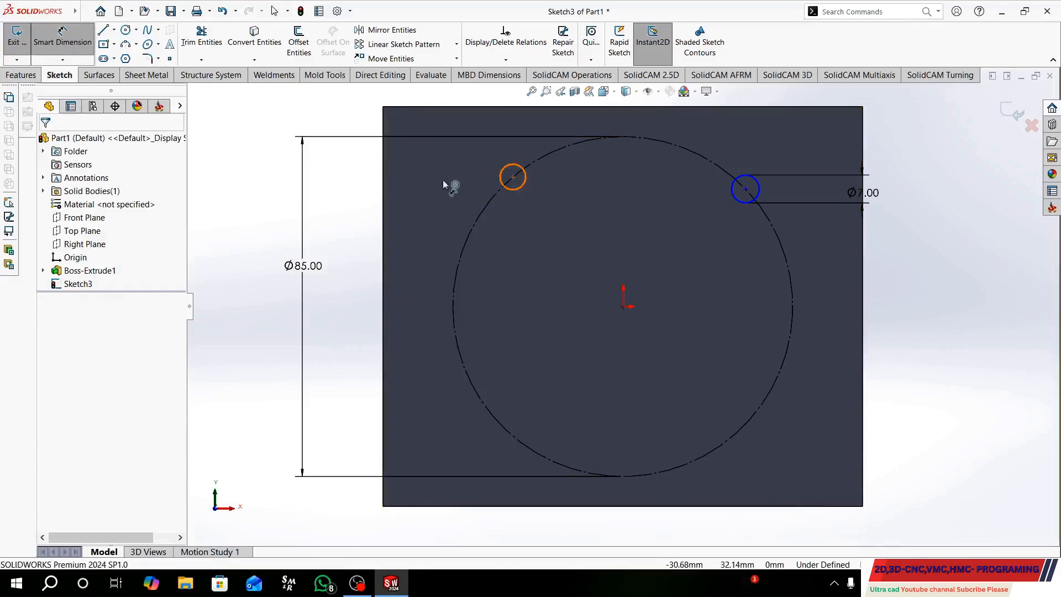
pyautogui.click(358, 201)
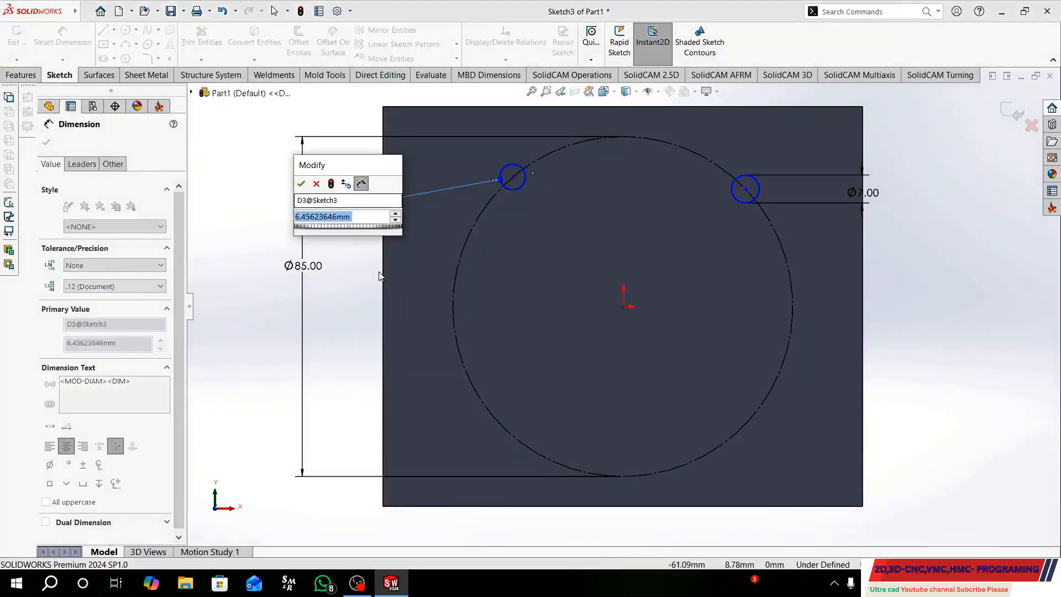
pyautogui.write('7')
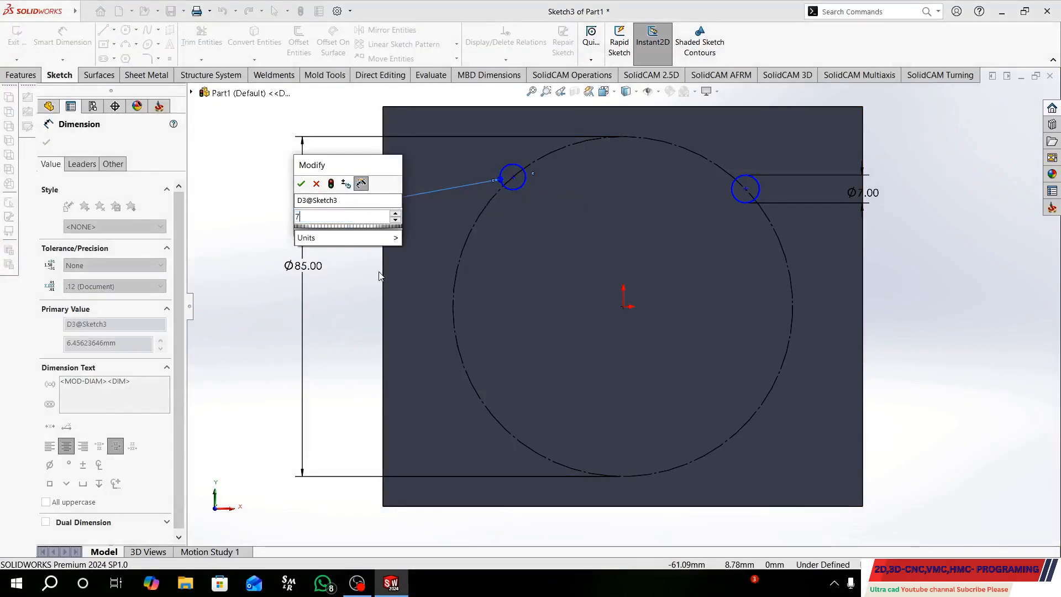
pyautogui.press('Return')
pyautogui.click(220, 243)
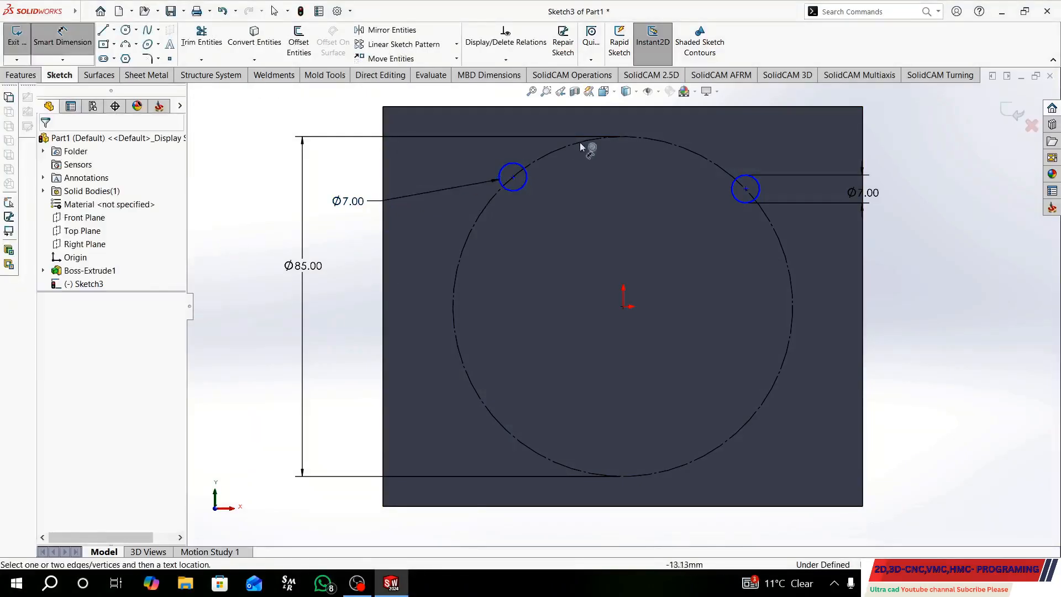
pyautogui.press('Escape')
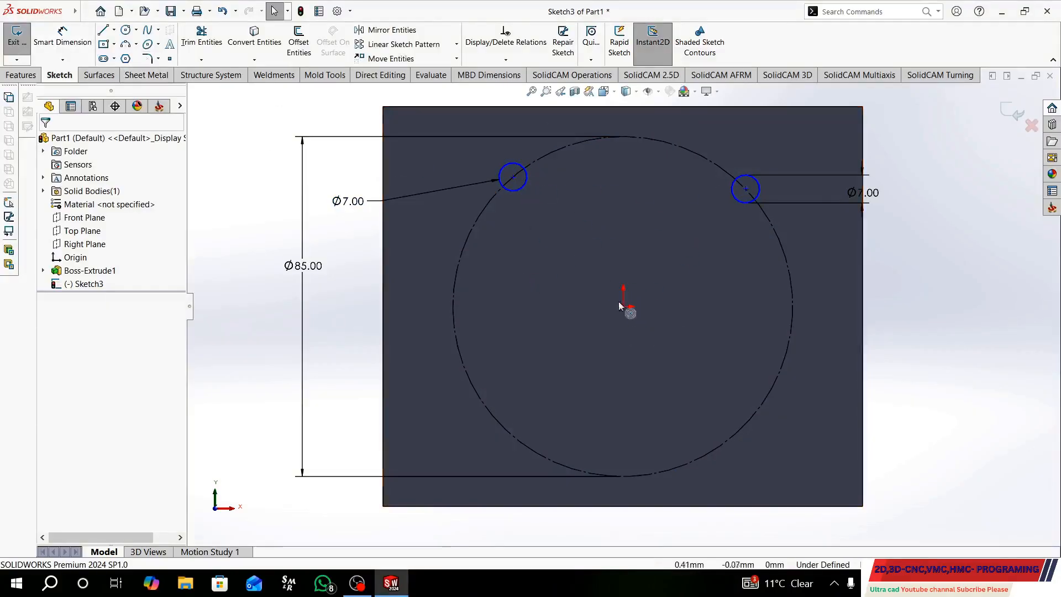
# Step: Add an angular dimension between the two small circles' centres with the origin as vertex, placing it above the origin
pyautogui.click(76, 60)
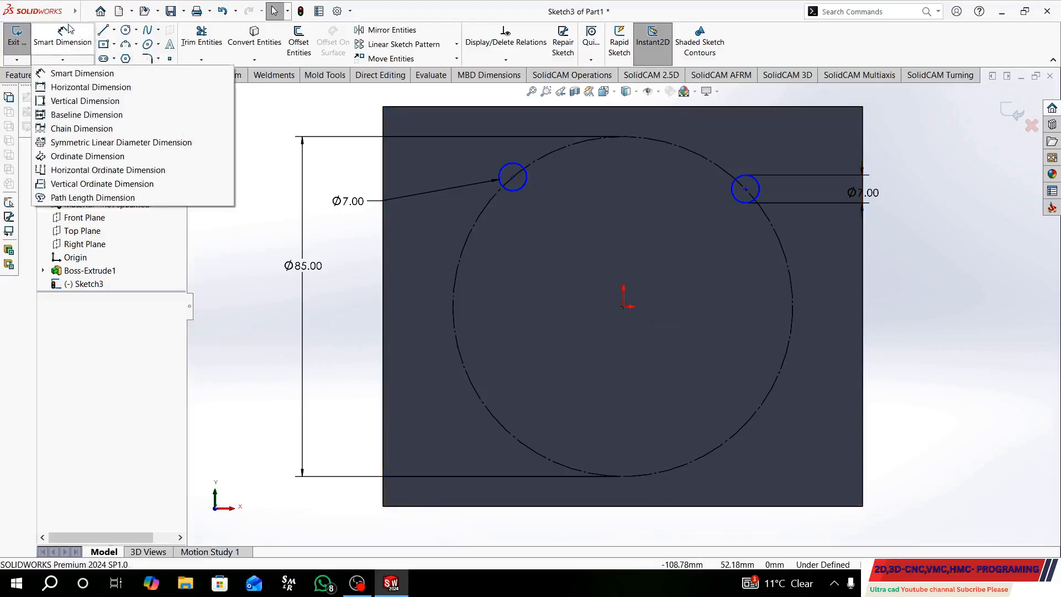
pyautogui.click(66, 36)
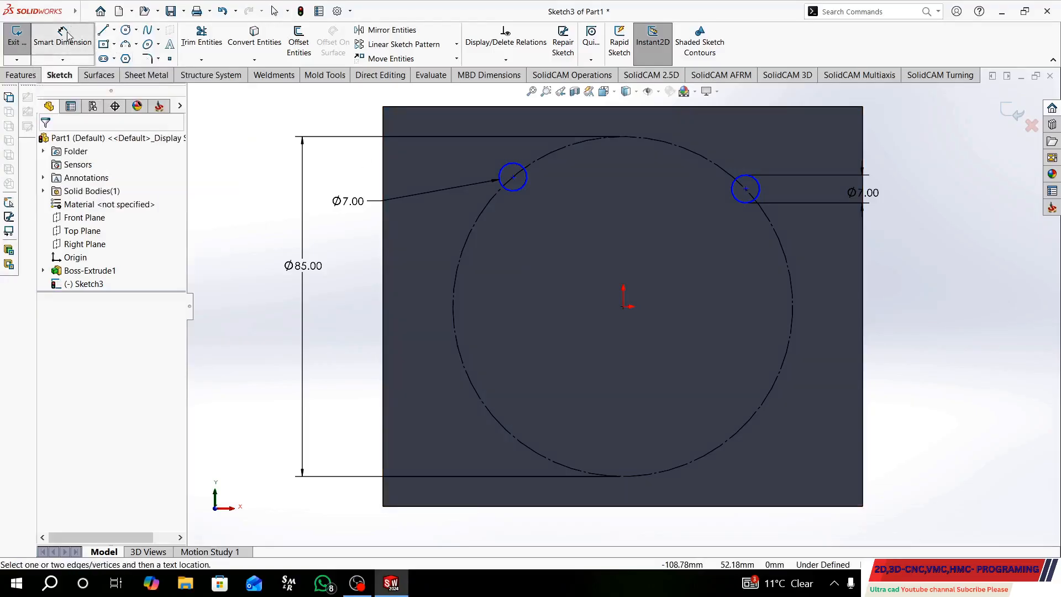
pyautogui.click(514, 178)
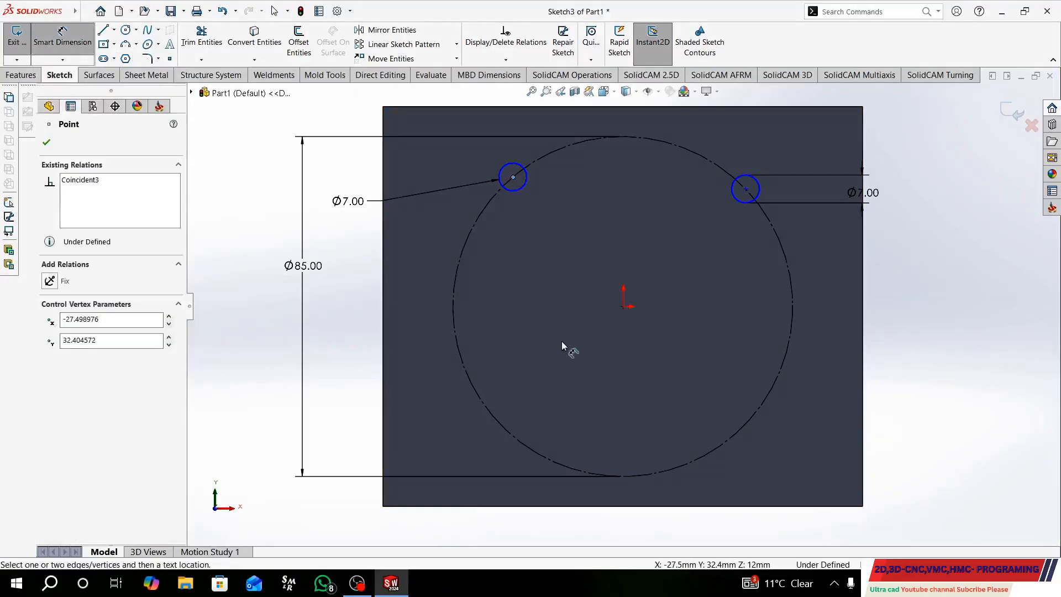
pyautogui.click(624, 312)
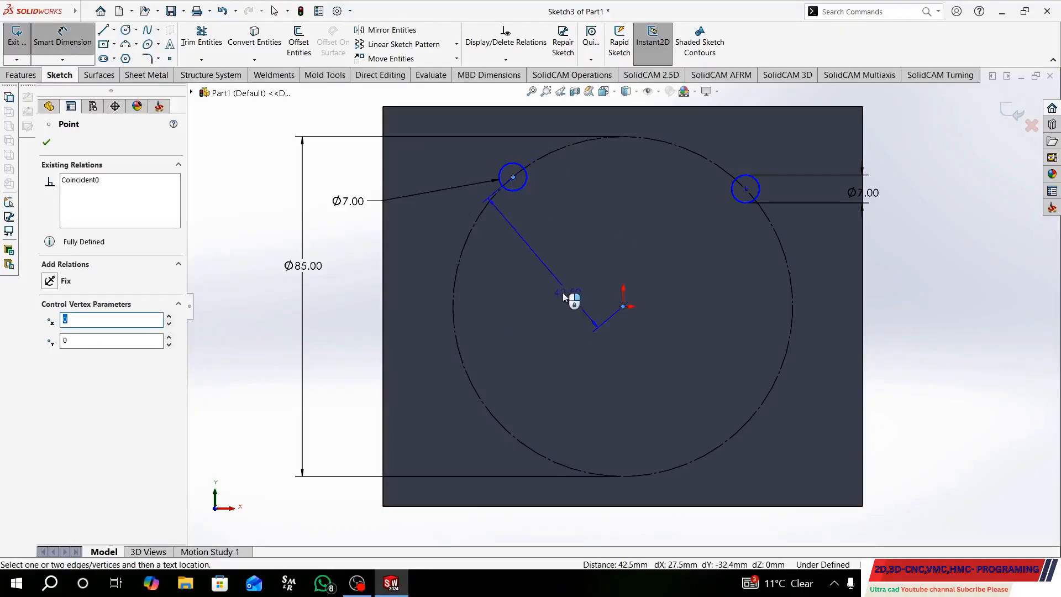
pyautogui.click(746, 189)
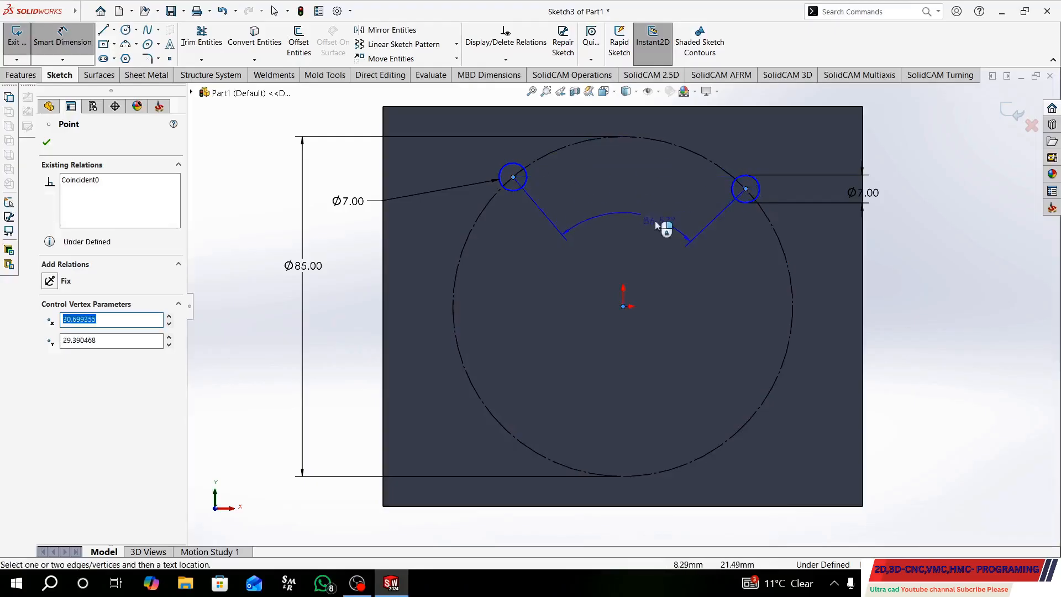
pyautogui.click(625, 188)
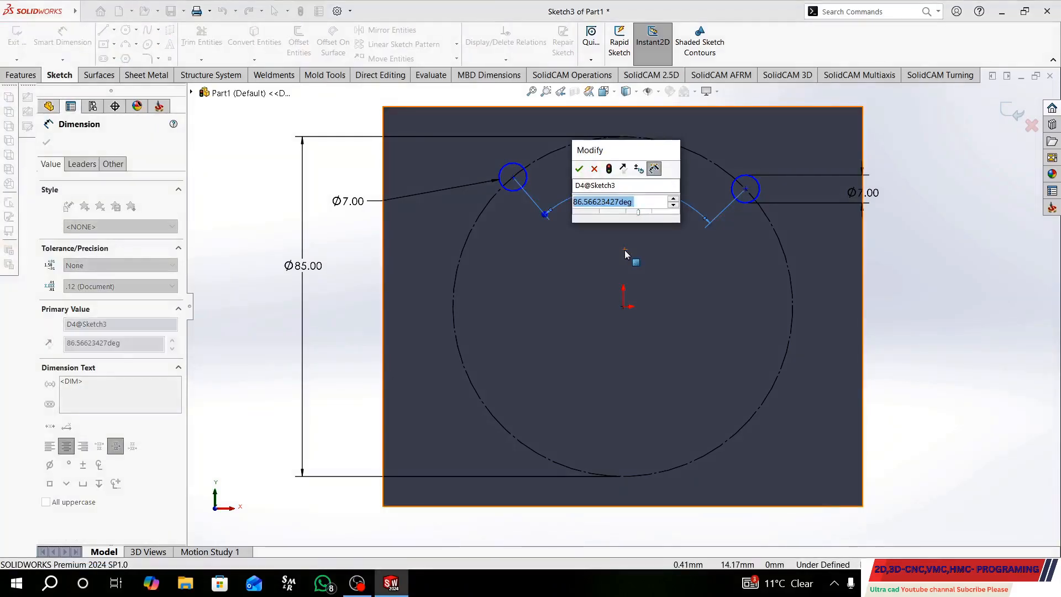
pyautogui.press('Return')
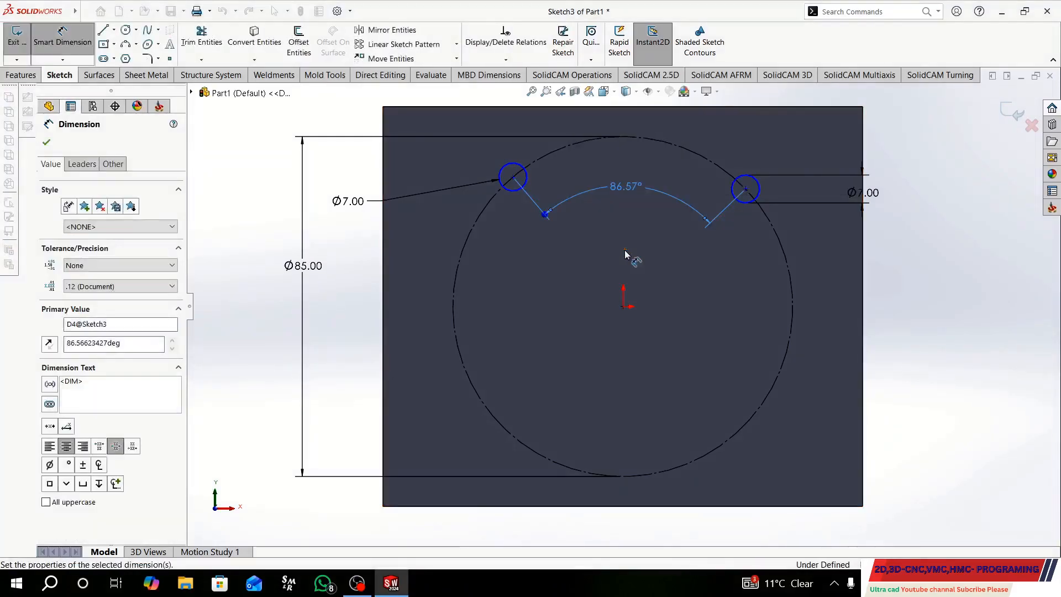
# Step: Set the angle between the two small circles' centres to 90°
pyautogui.doubleClick(626, 188)
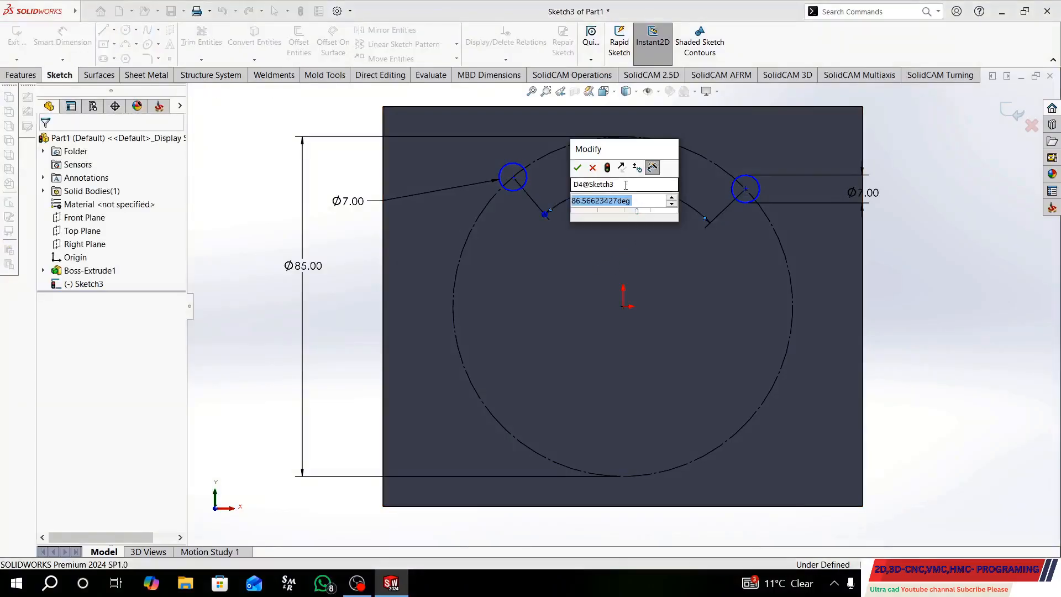
pyautogui.write('90')
pyautogui.press('Return')
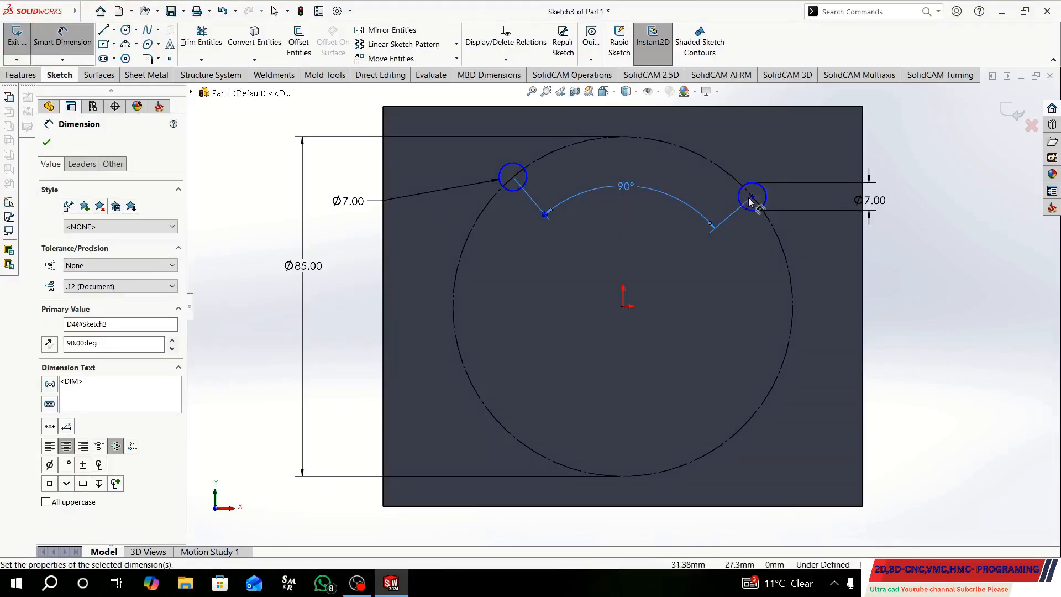
pyautogui.click(752, 197)
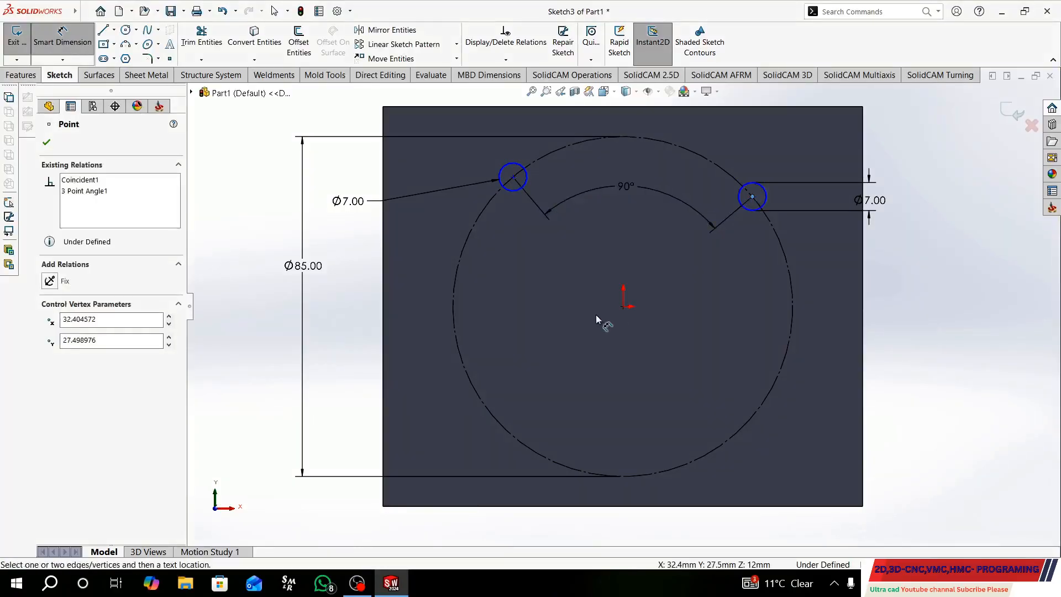
pyautogui.click(624, 306)
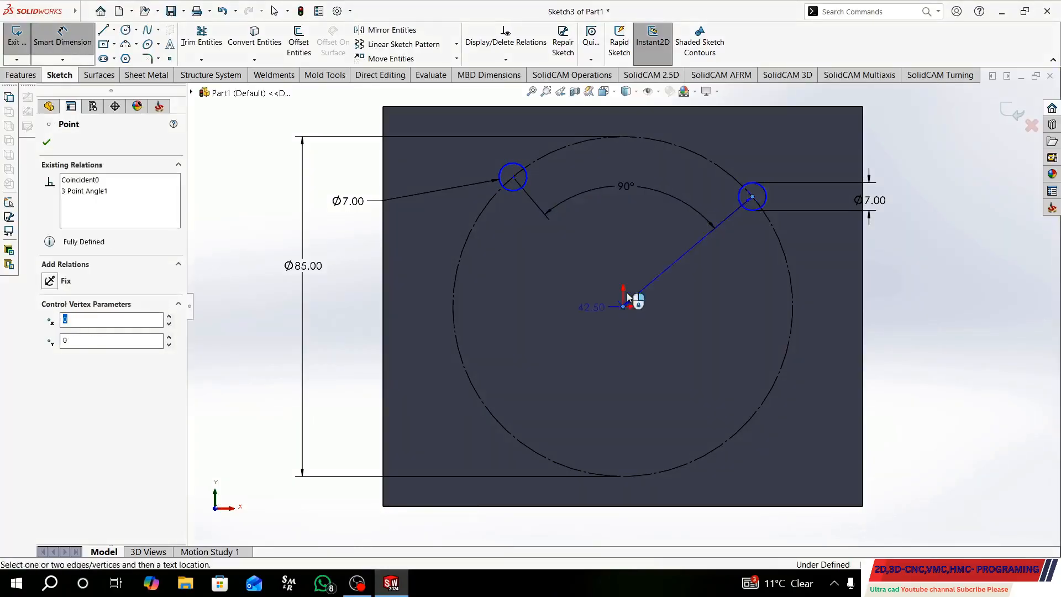
pyautogui.click(619, 139)
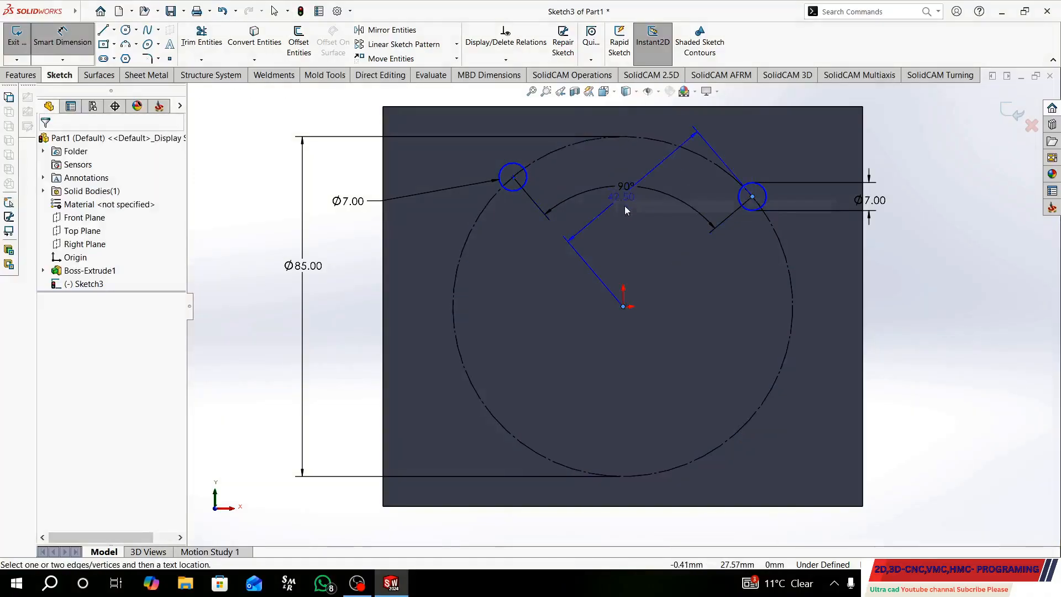
pyautogui.click(618, 138)
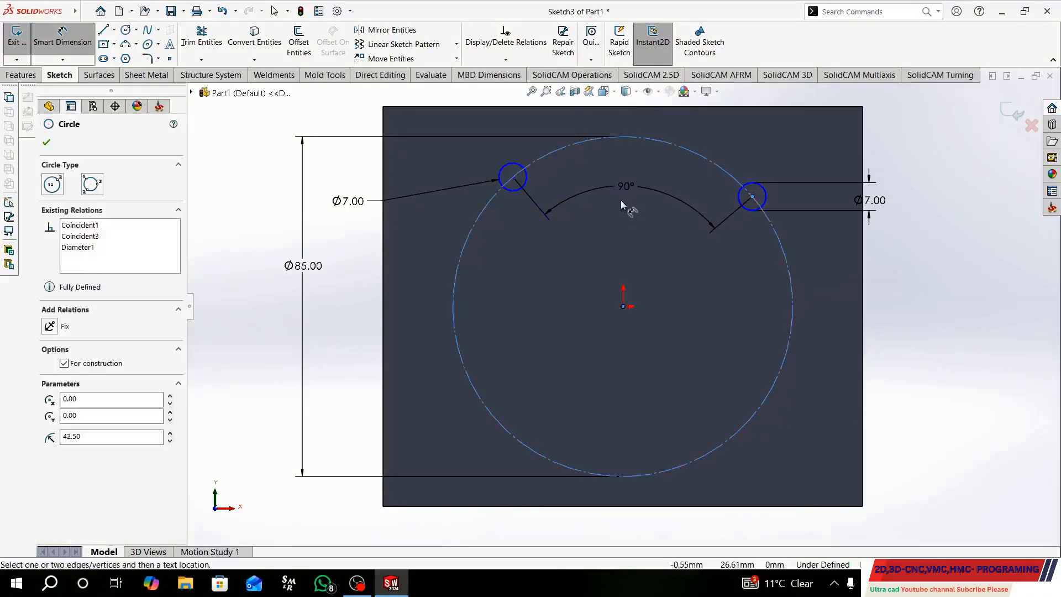
pyautogui.click(621, 201)
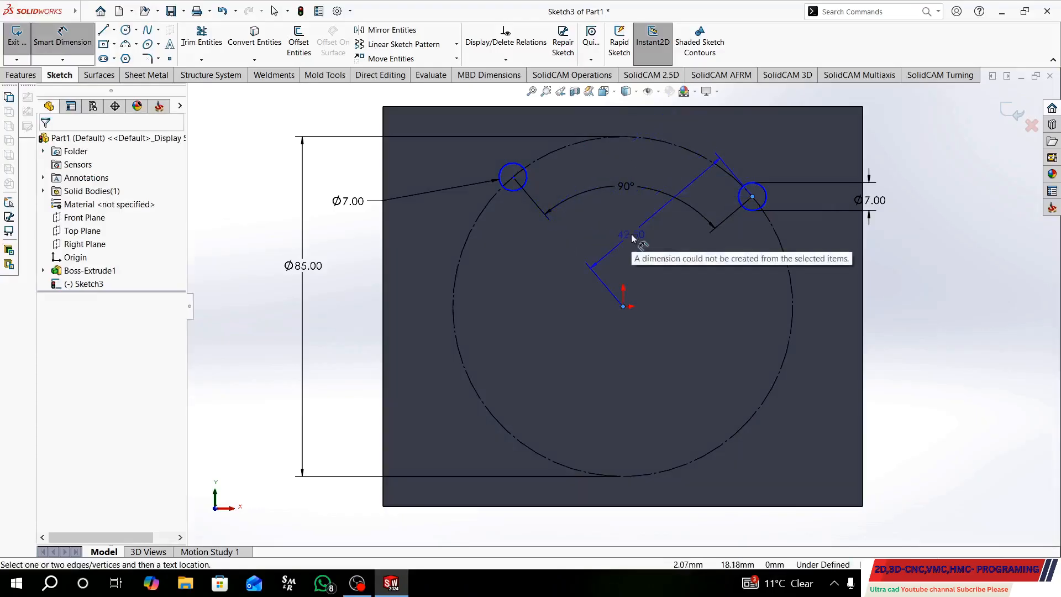
pyautogui.click(631, 233)
pyautogui.click(606, 302)
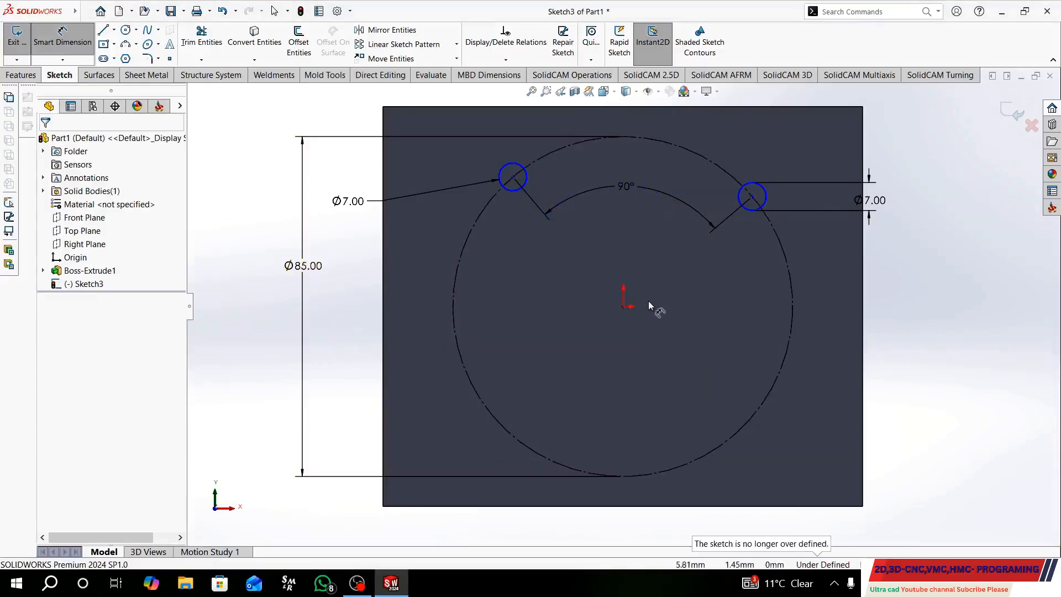
# Step: Draw a vertical centerline from the construction circle's topmost point down to the origin
pyautogui.click(115, 32)
pyautogui.click(133, 52)
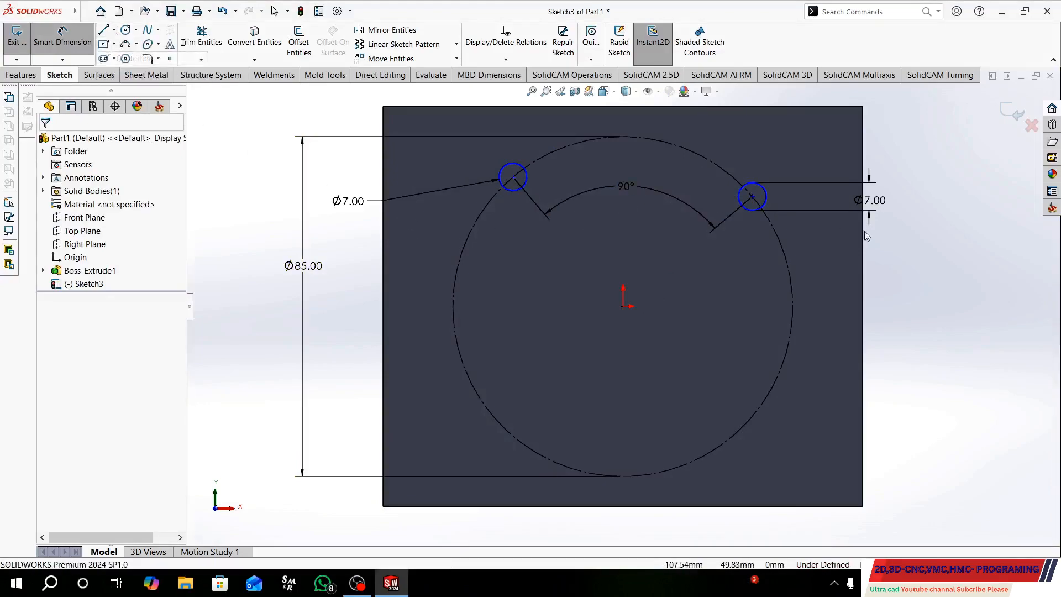
pyautogui.click(622, 137)
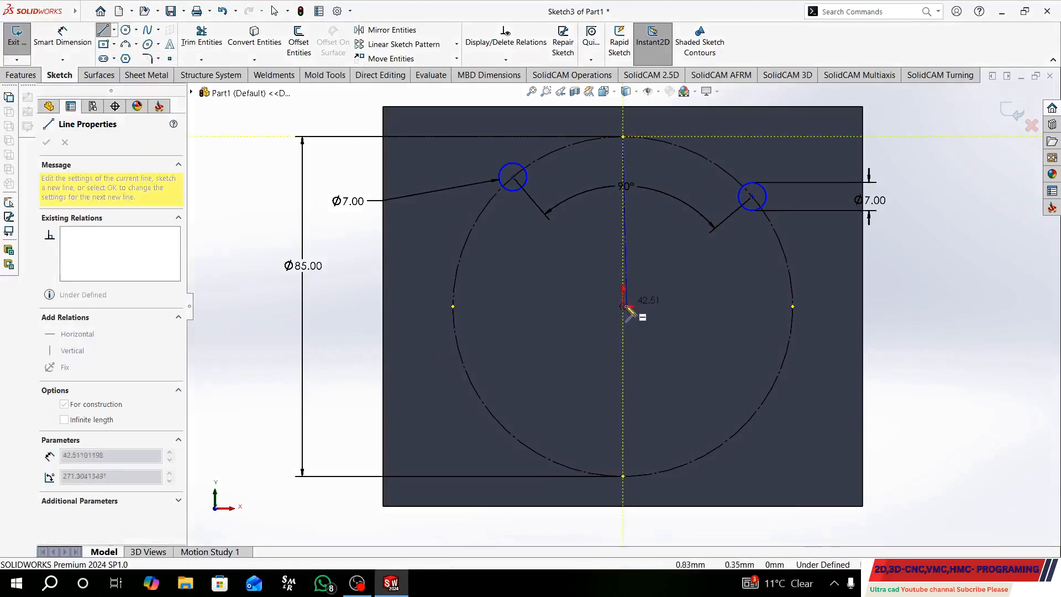
pyautogui.click(622, 306)
pyautogui.rightClick(630, 313)
pyautogui.click(633, 317)
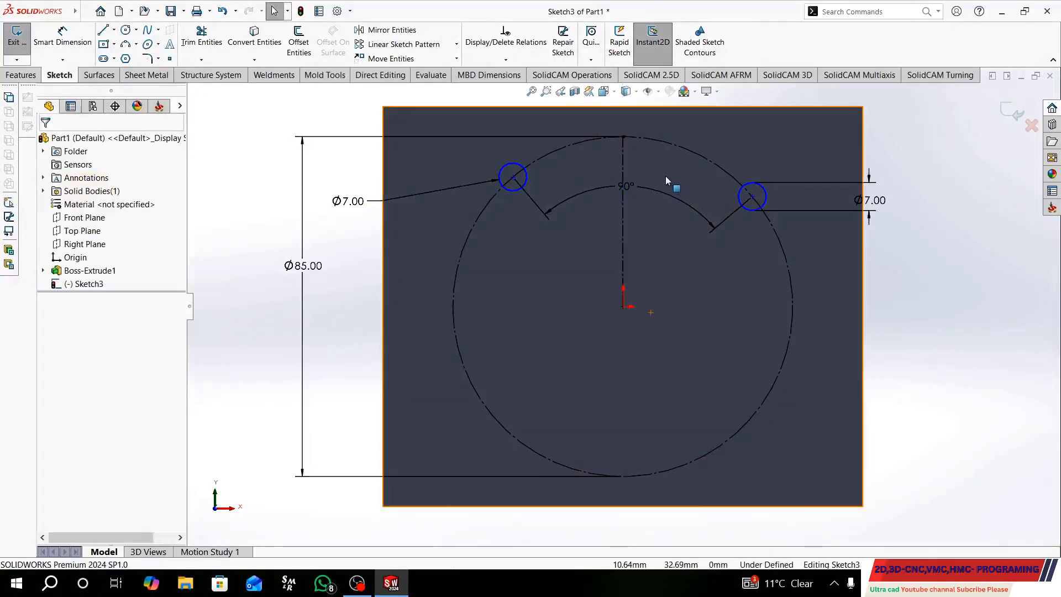
pyautogui.click(62, 36)
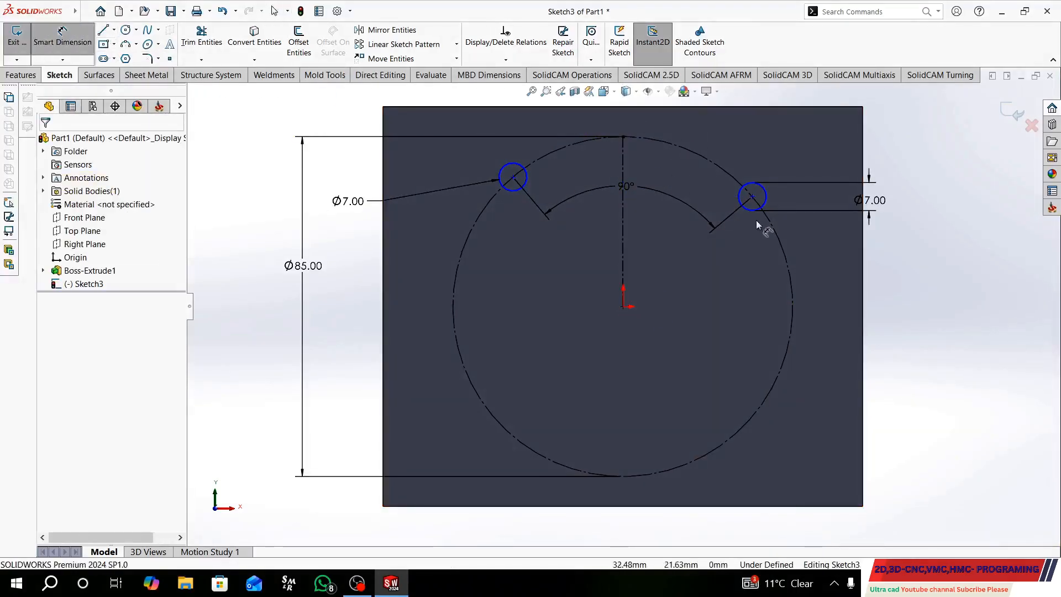
pyautogui.click(753, 197)
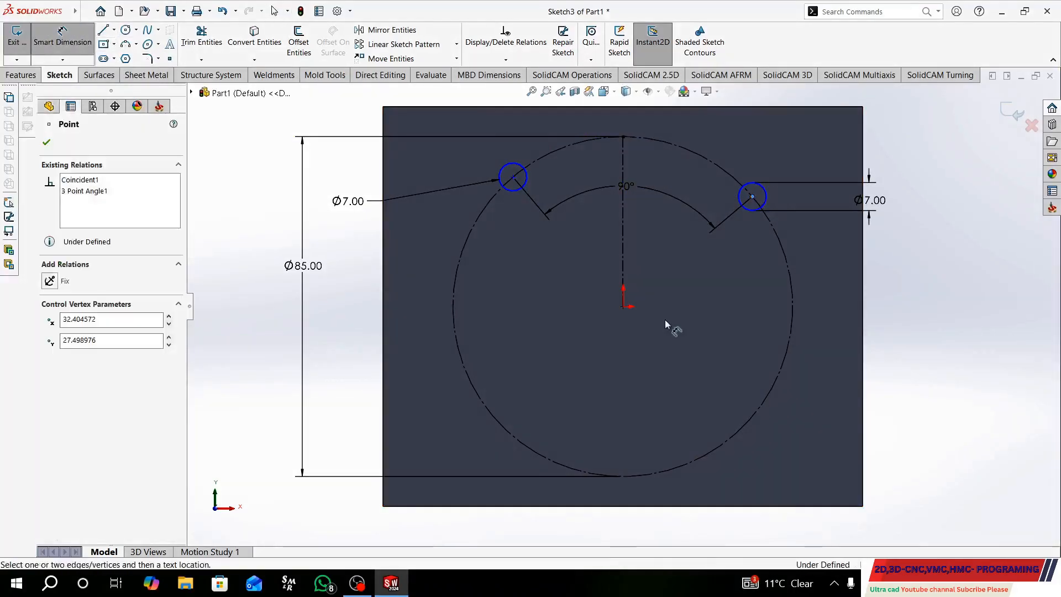
pyautogui.click(624, 307)
pyautogui.click(624, 171)
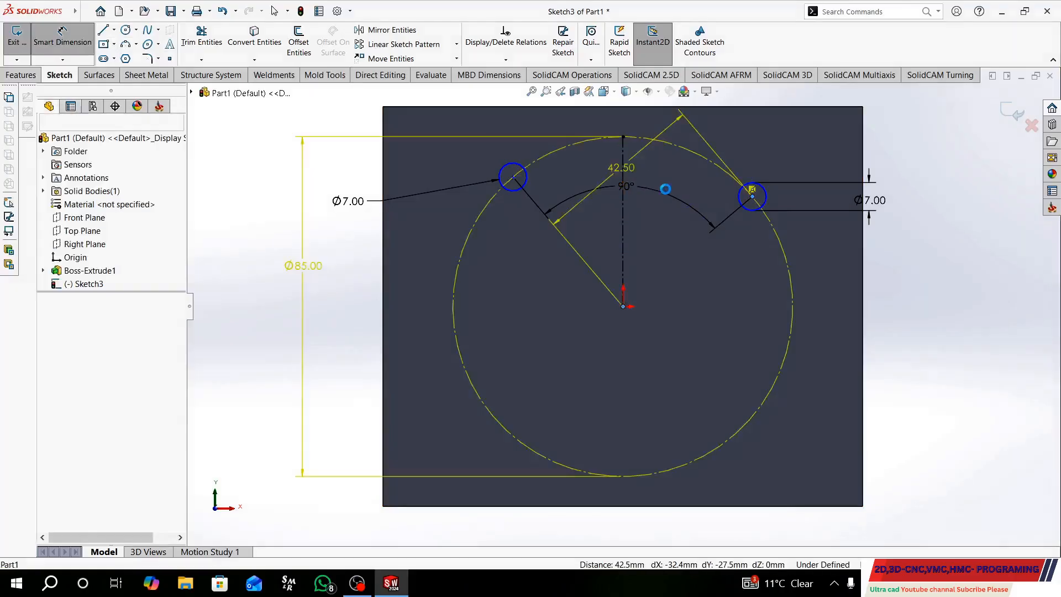
pyautogui.click(606, 307)
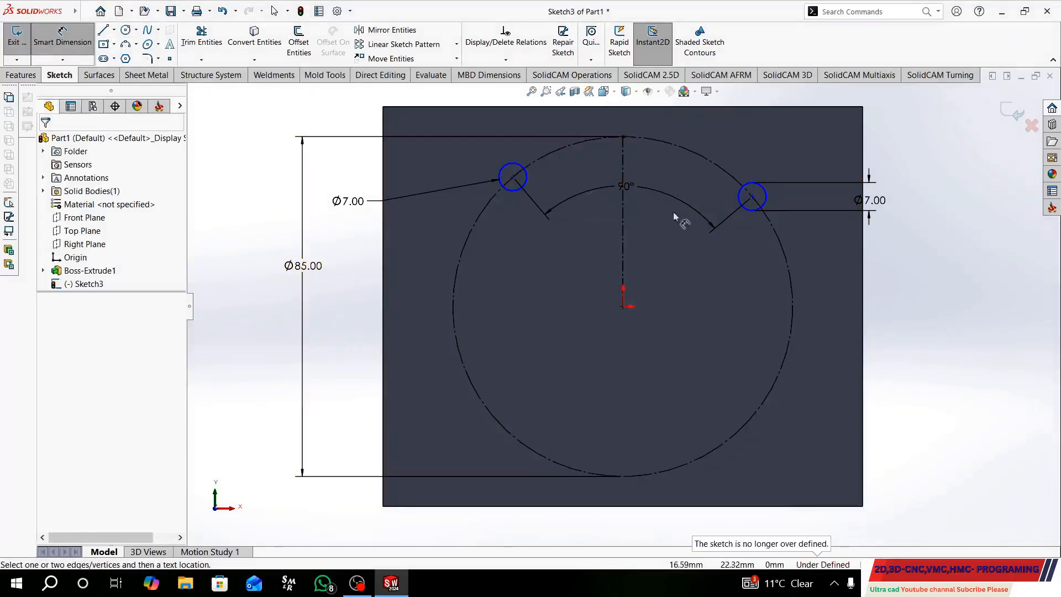
# Step: Add an angular dimension between the centerline's upper end and the upper-right small circle's centre, with the origin as vertex, placing it outside the construction circle
pyautogui.click(69, 43)
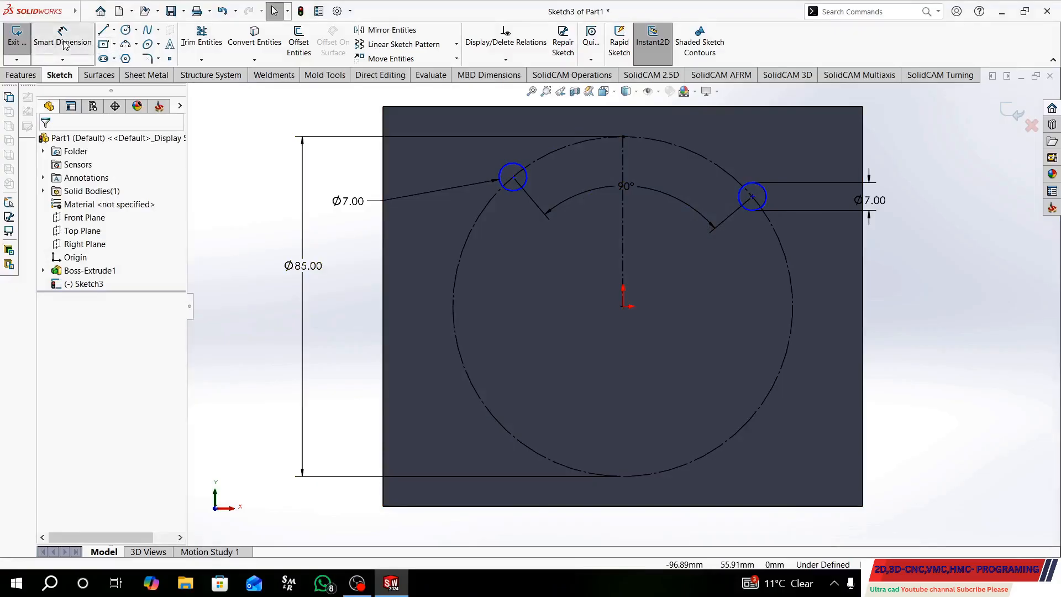
pyautogui.click(623, 138)
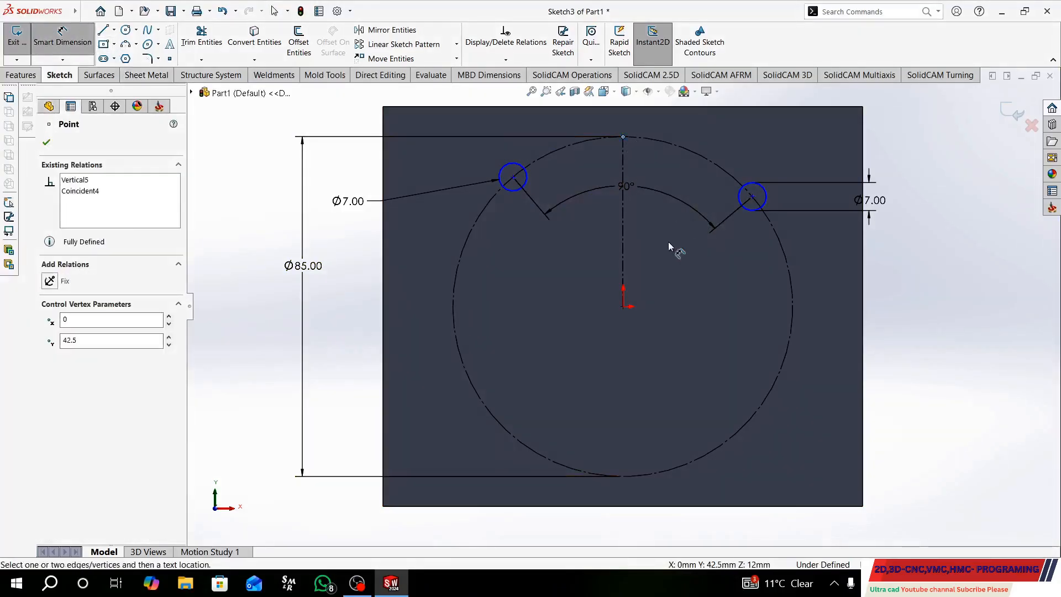
pyautogui.click(623, 307)
pyautogui.click(752, 197)
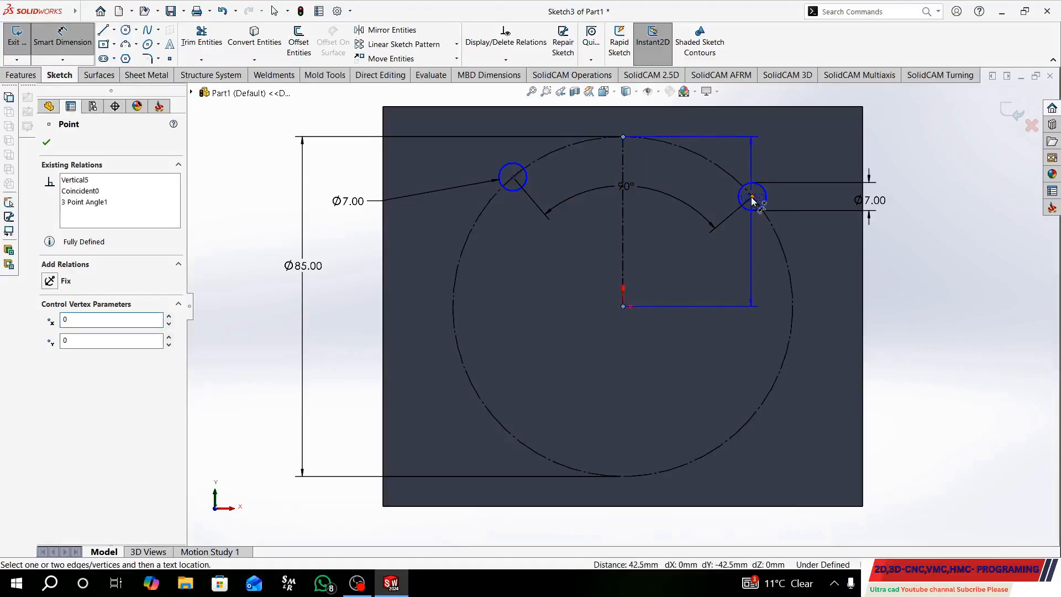
pyautogui.click(724, 152)
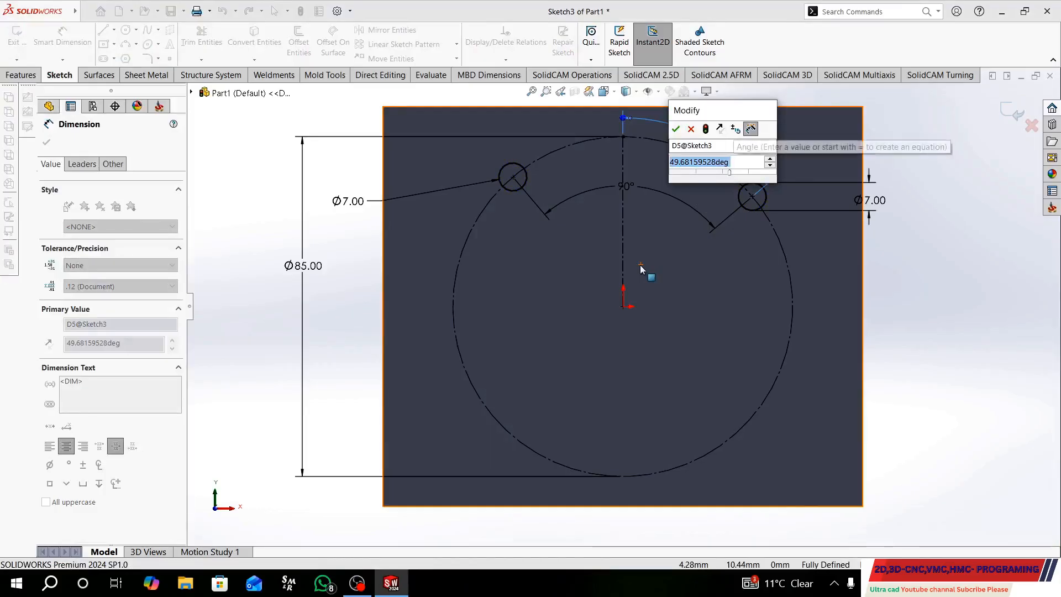
# Step: Set the angle between the vertical centerline and the upper-right small circle to 60°
pyautogui.write('6666666666')
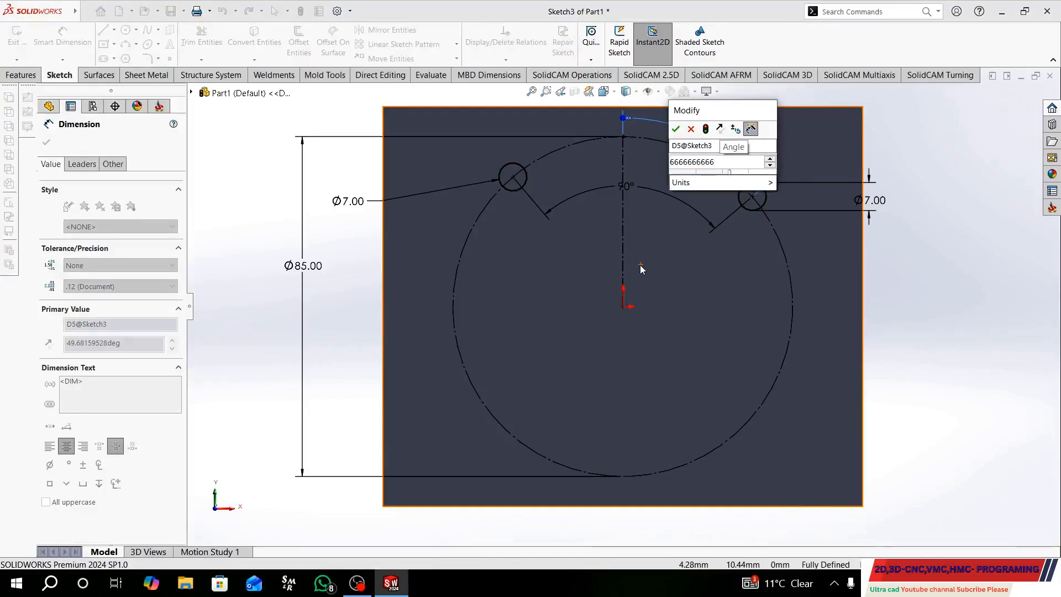
pyautogui.press('BackSpace')
pyautogui.press('BackSpace')
pyautogui.press('BackSpace')
pyautogui.press('BackSpace')
pyautogui.press('BackSpace')
pyautogui.press('BackSpace')
pyautogui.press('BackSpace')
pyautogui.press('BackSpace')
pyautogui.press('BackSpace')
pyautogui.press('BackSpace')
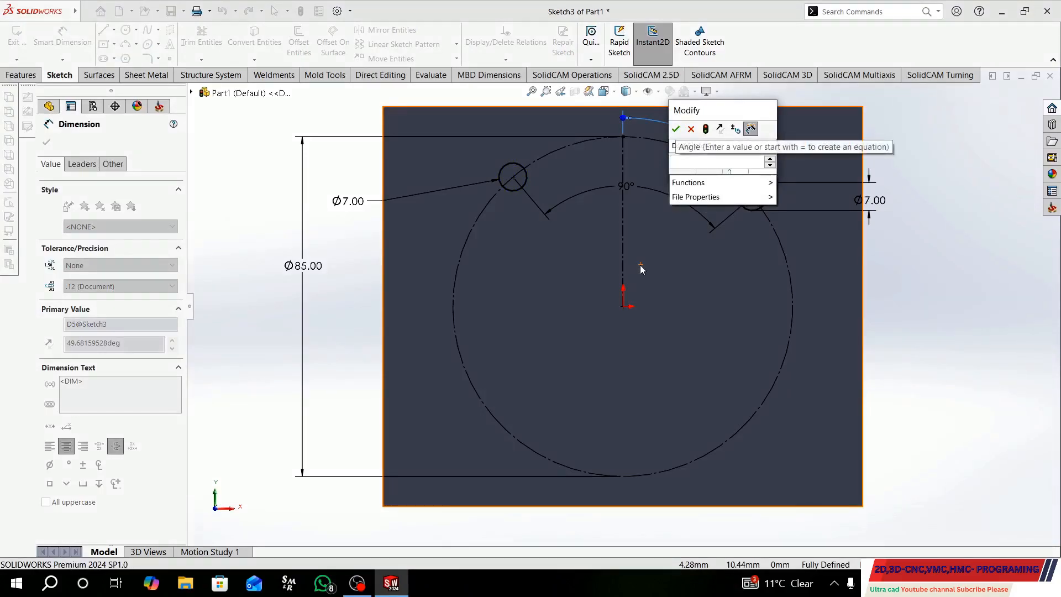
pyautogui.write('666')
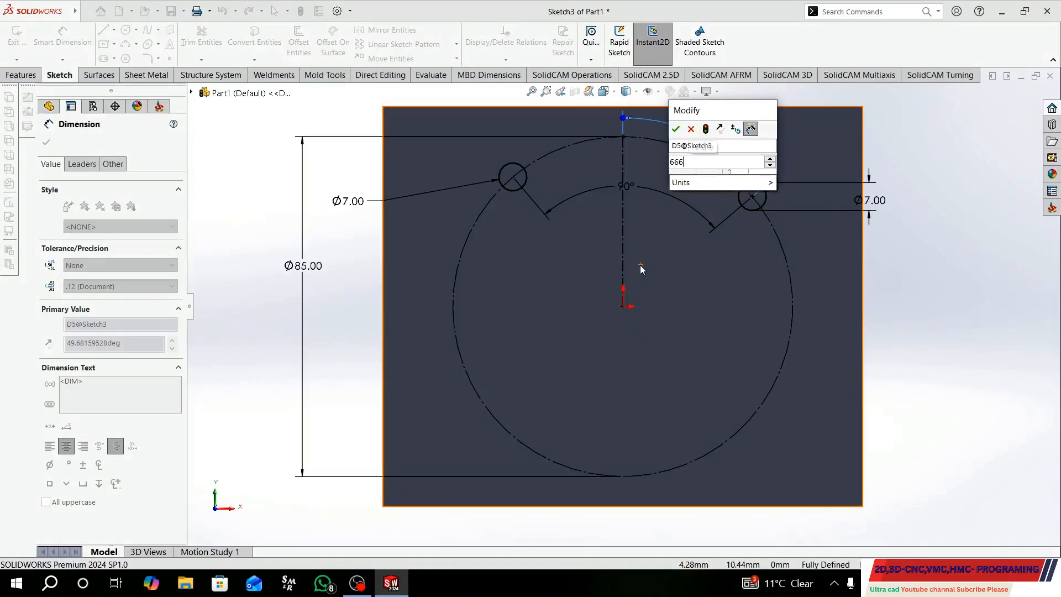
pyautogui.write('0')
pyautogui.press('Return')
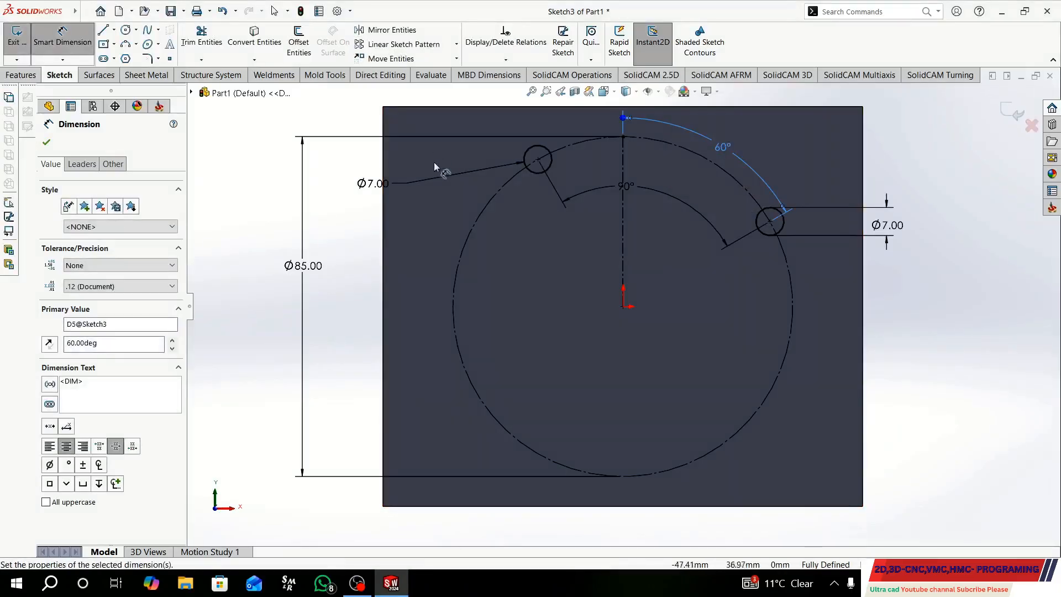
# Step: Reposition the 90° angular dimension just above the plate's upper edge, clear of the 60° dimension
pyautogui.scroll(2, 628, 193)
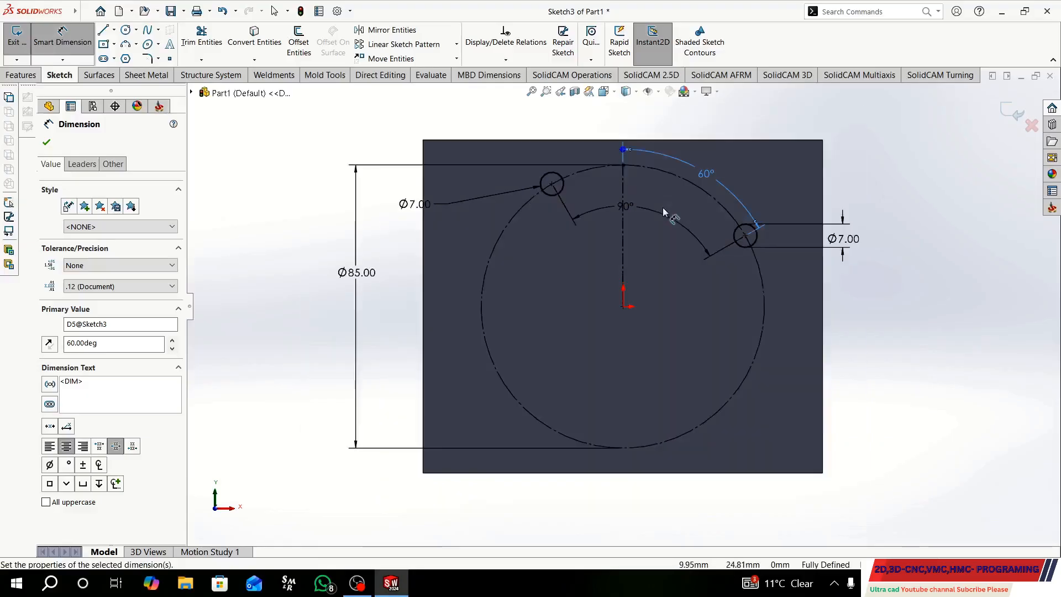
pyautogui.click(649, 166)
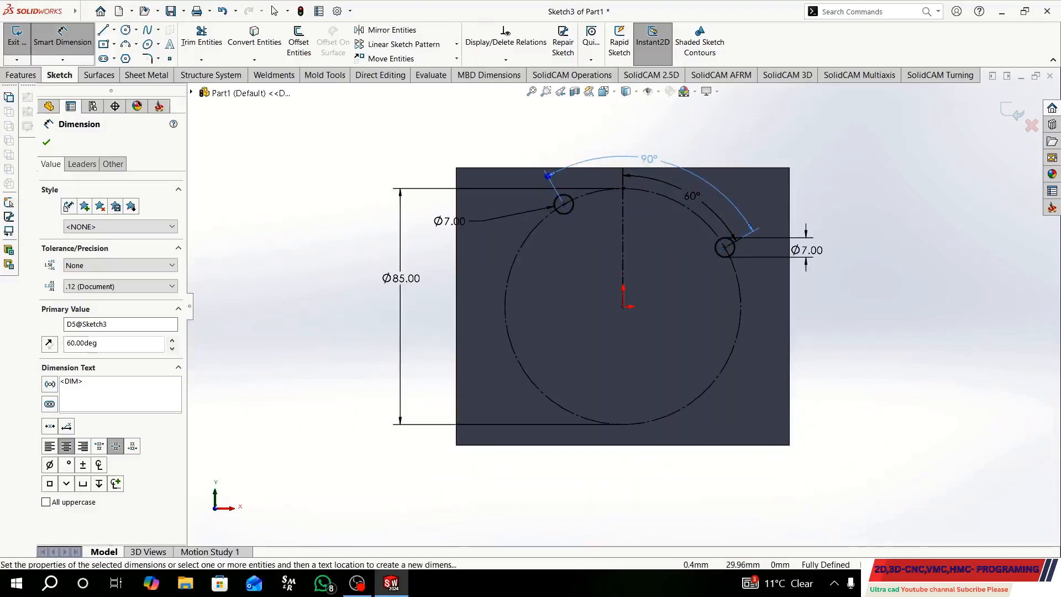
pyautogui.click(866, 335)
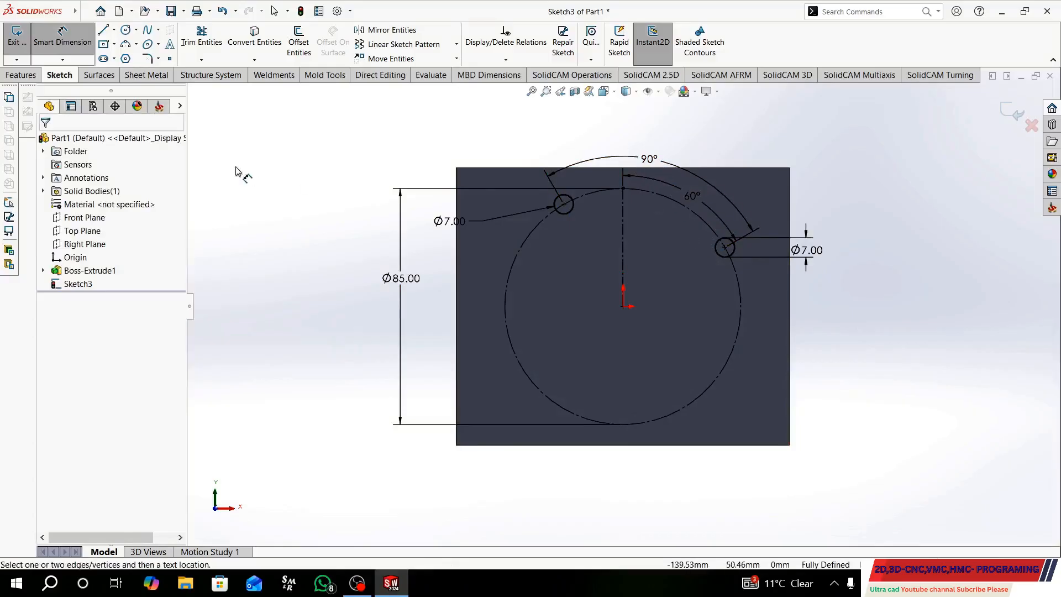
# Step: Sketch a small circle about 6.2 mm in diameter, centred on the construction circle's lower-right part at about X 41.3 mm, Y -10.2 mm
pyautogui.click(125, 30)
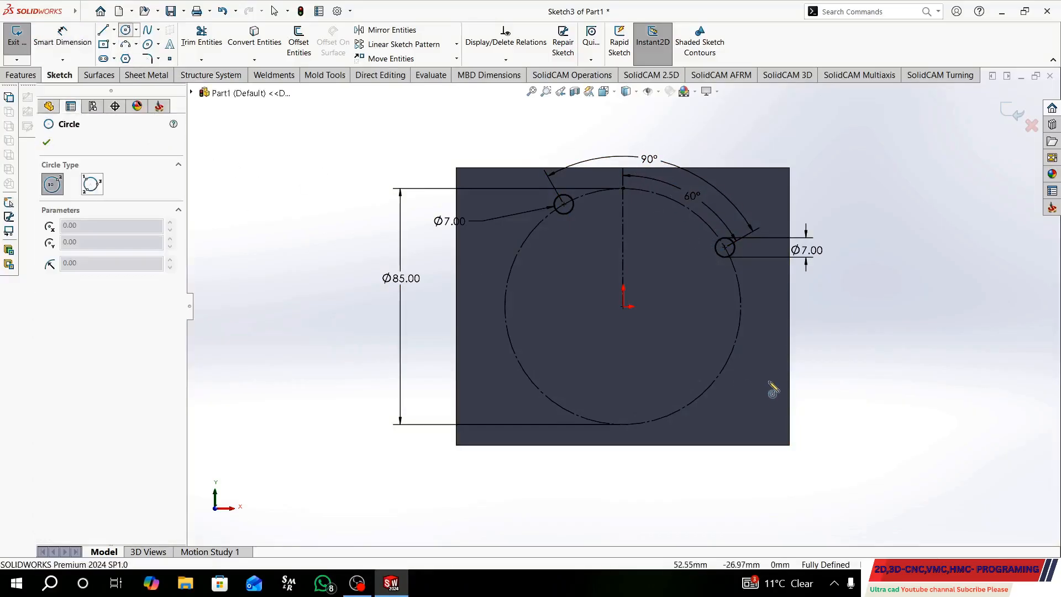
pyautogui.click(737, 335)
pyautogui.click(742, 343)
pyautogui.rightClick(870, 332)
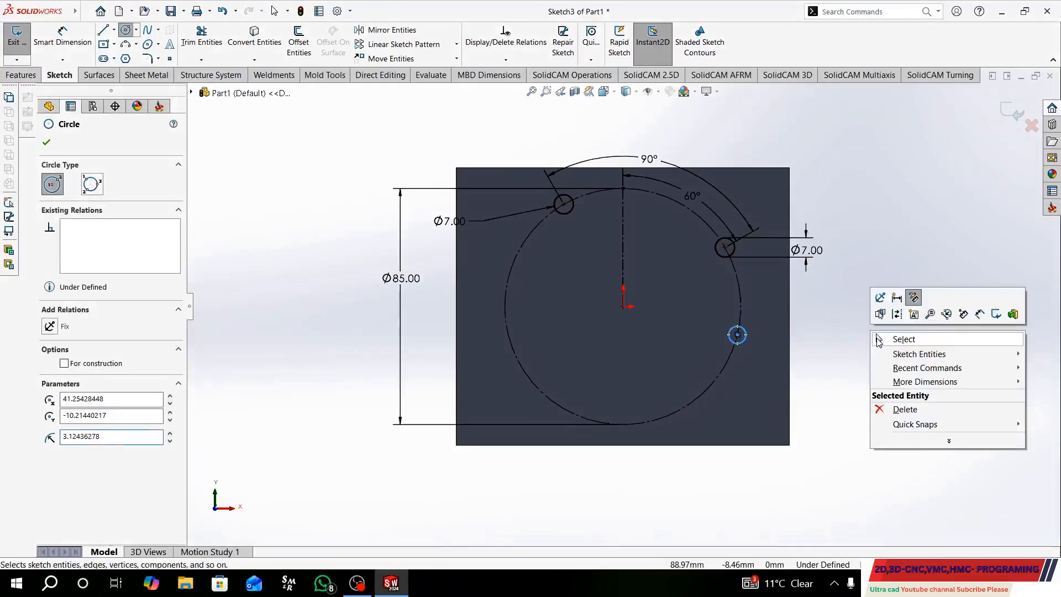
pyautogui.click(875, 340)
# Step: Dimension the angle between the upper-right and lower-right small circles' centres about the origin as 45°, placing it outside the plate's right edge
pyautogui.click(62, 36)
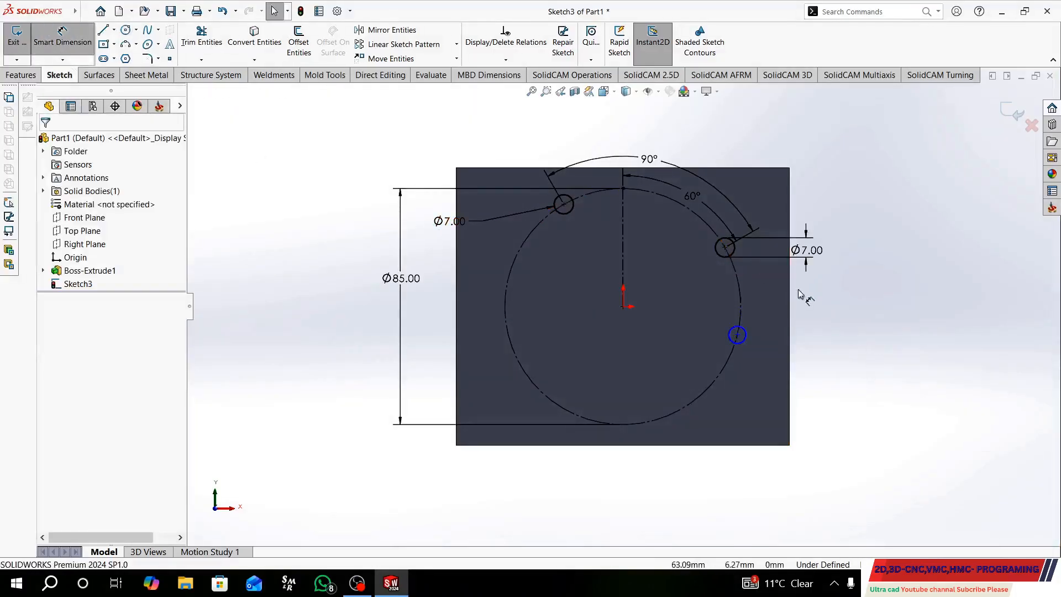
pyautogui.click(725, 248)
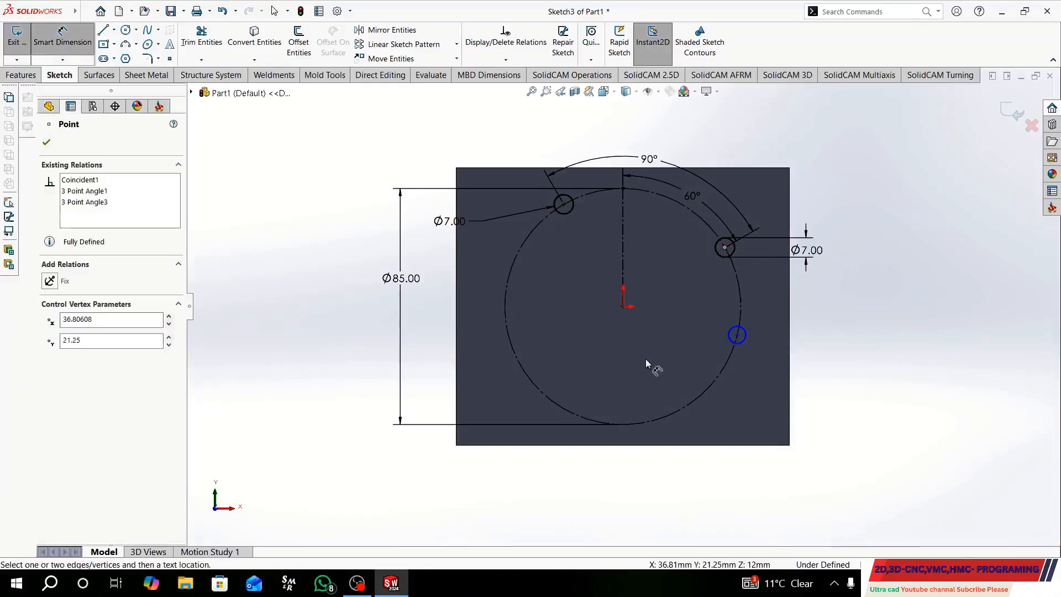
pyautogui.click(624, 307)
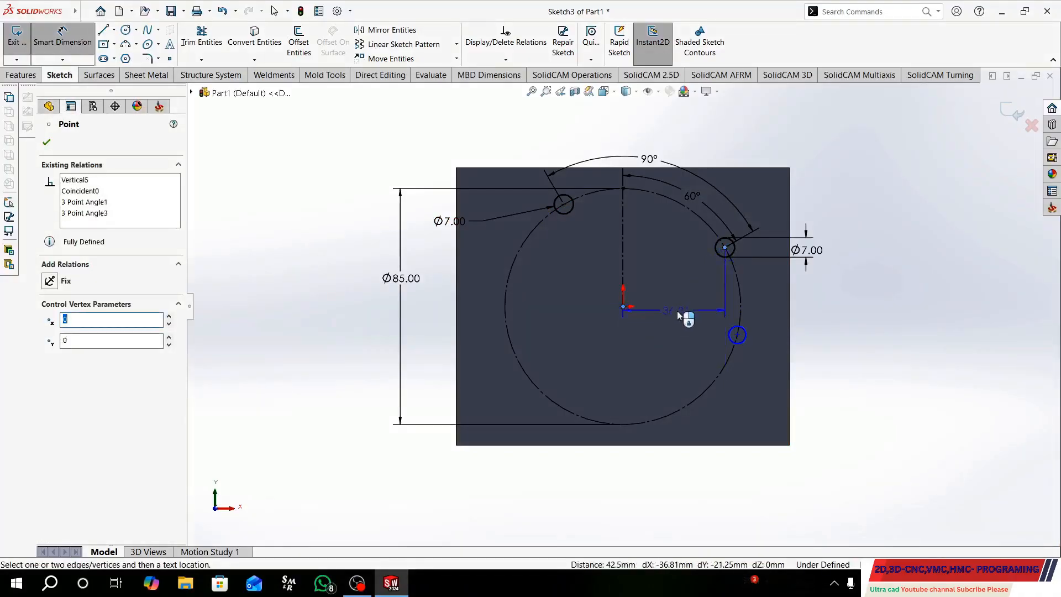
pyautogui.click(737, 336)
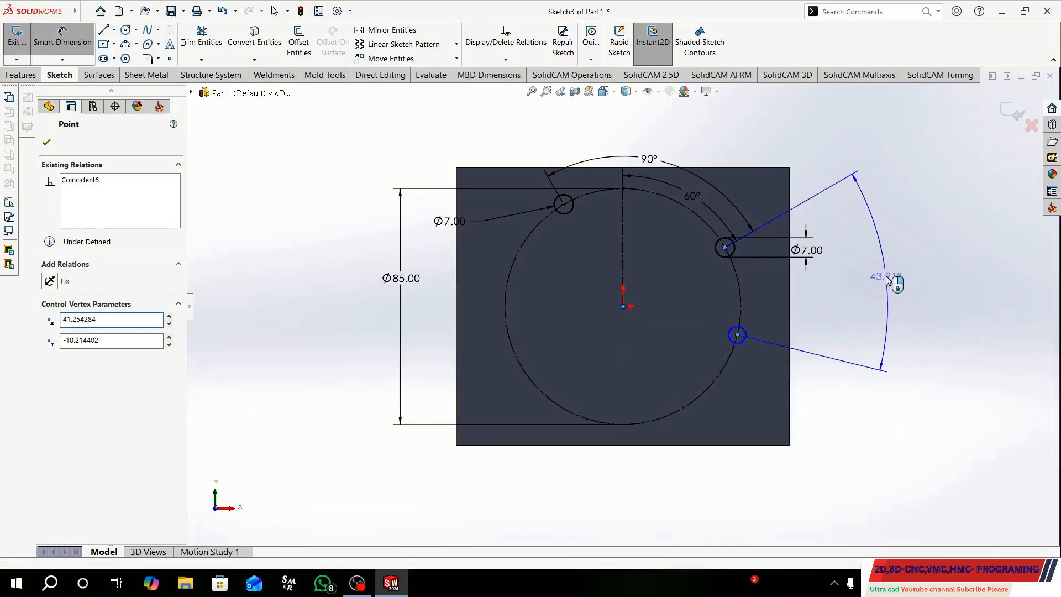
pyautogui.click(874, 349)
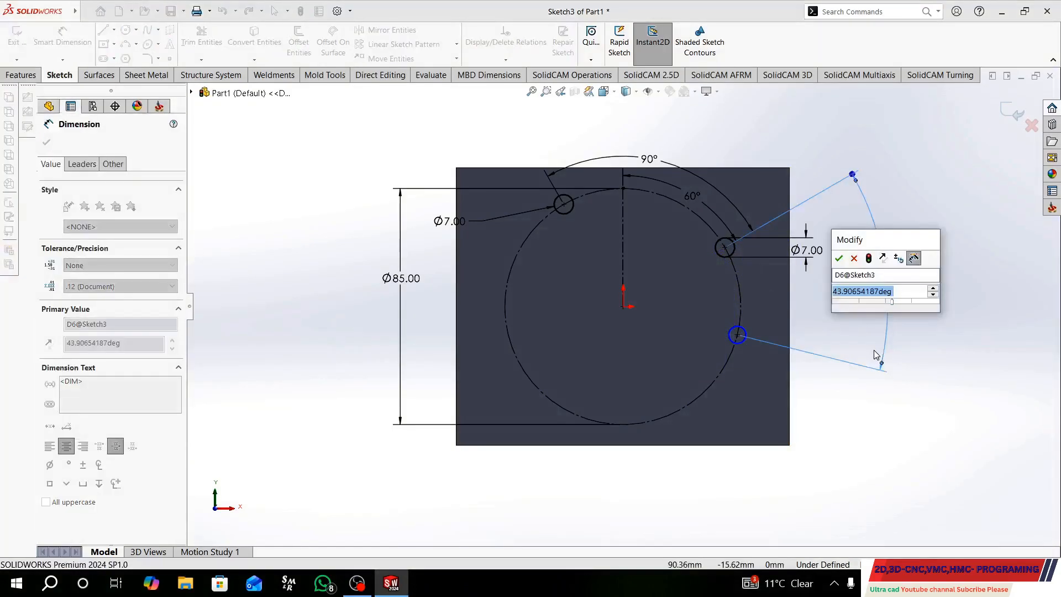
pyautogui.write('44')
pyautogui.press('Escape')
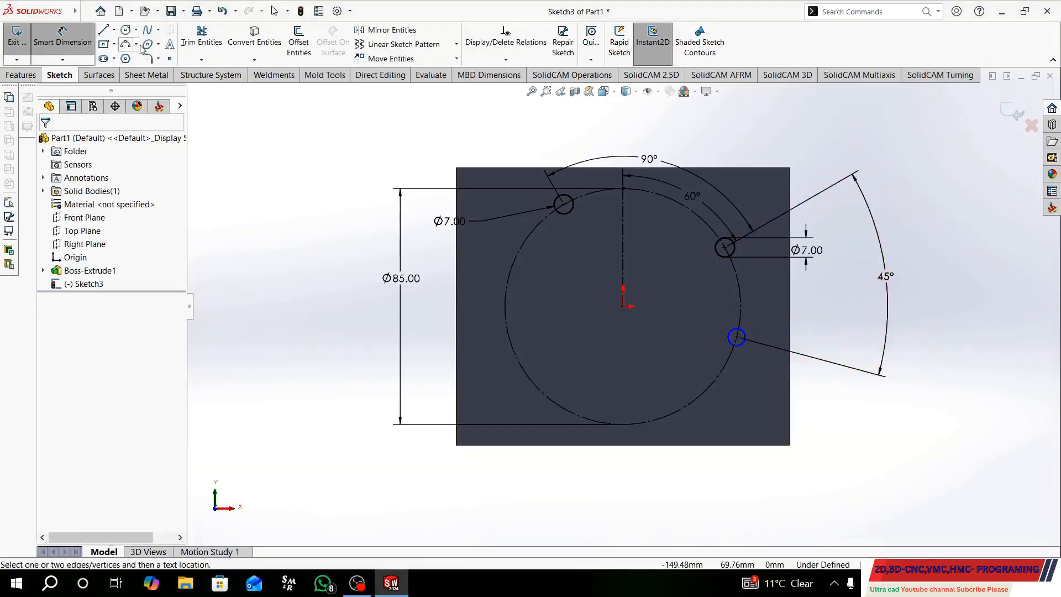
# Step: Sketch a circle about 11.8 mm in diameter, centred on the construction circle's left side at about X -42.5 mm, Y 1.5 mm
pyautogui.click(126, 29)
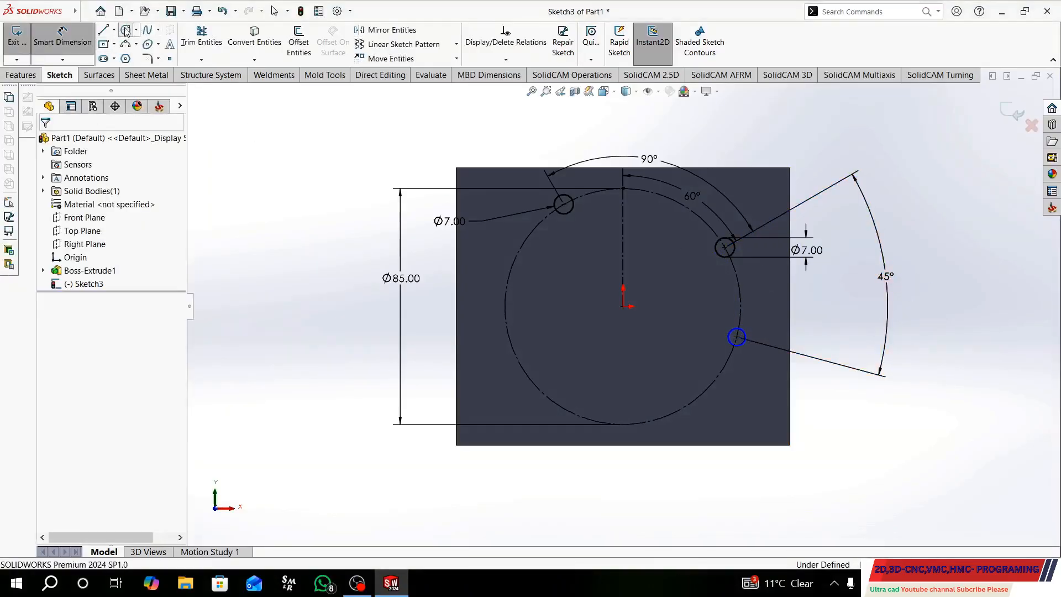
pyautogui.click(504, 303)
pyautogui.click(519, 310)
pyautogui.rightClick(486, 267)
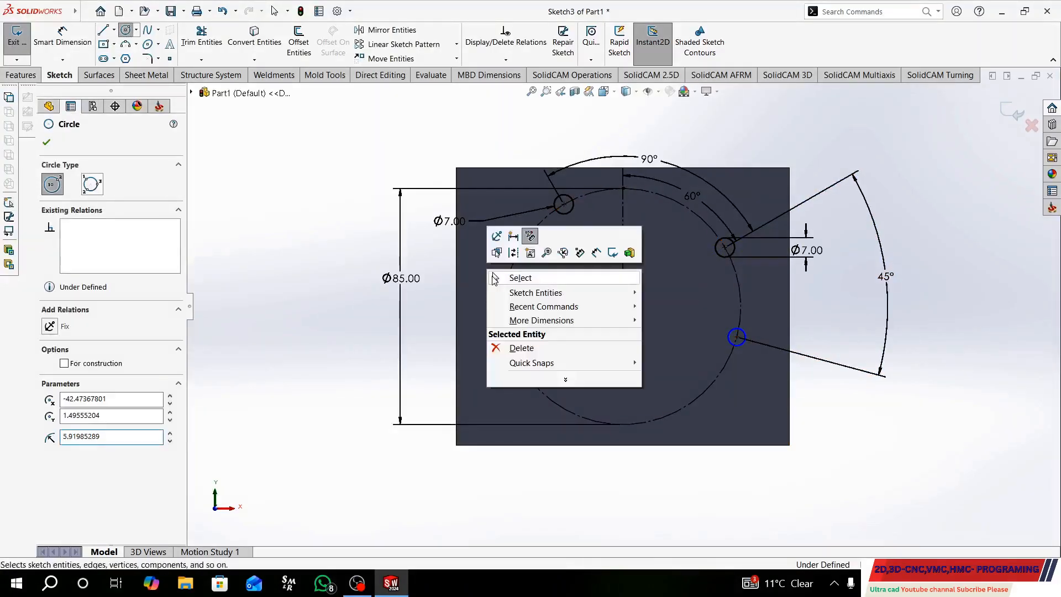
pyautogui.click(492, 278)
pyautogui.click(62, 36)
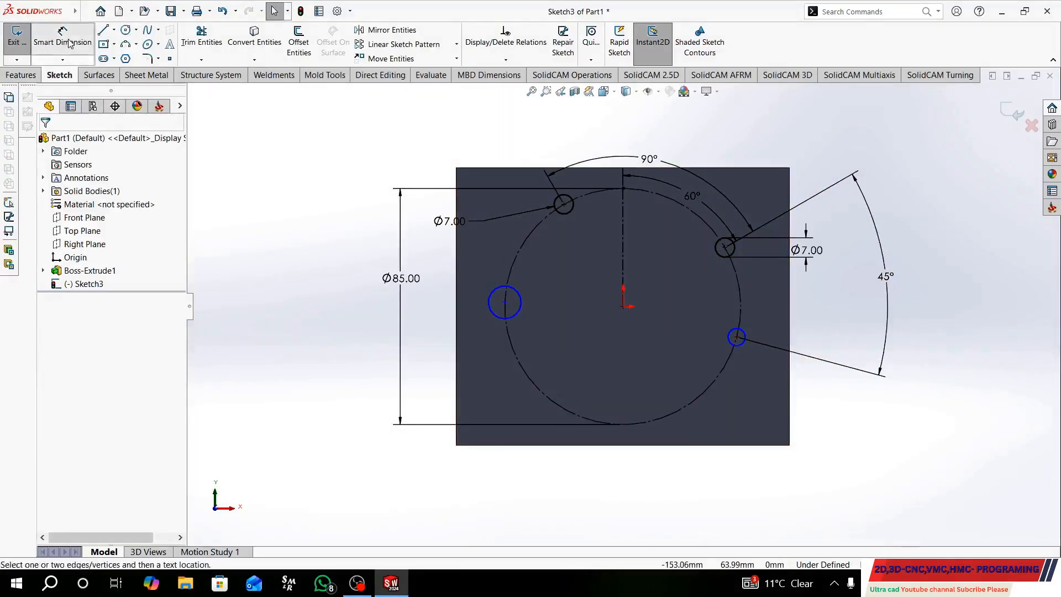
# Step: Dimension the angle between the lower-right and left circles' centres about the origin as 170°, placing it outside the plate's left edge
pyautogui.click(736, 336)
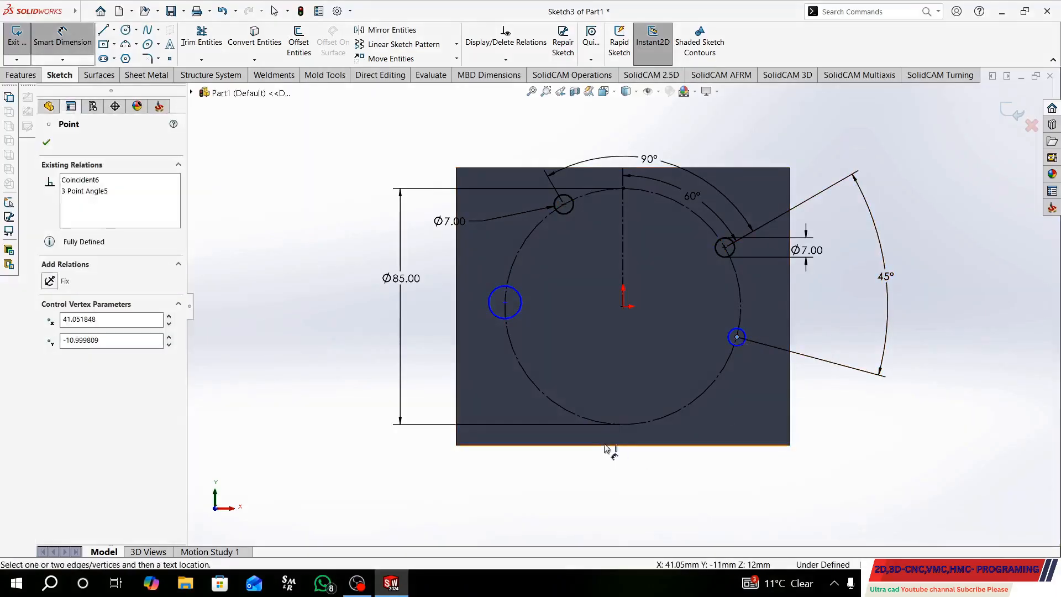
pyautogui.click(622, 307)
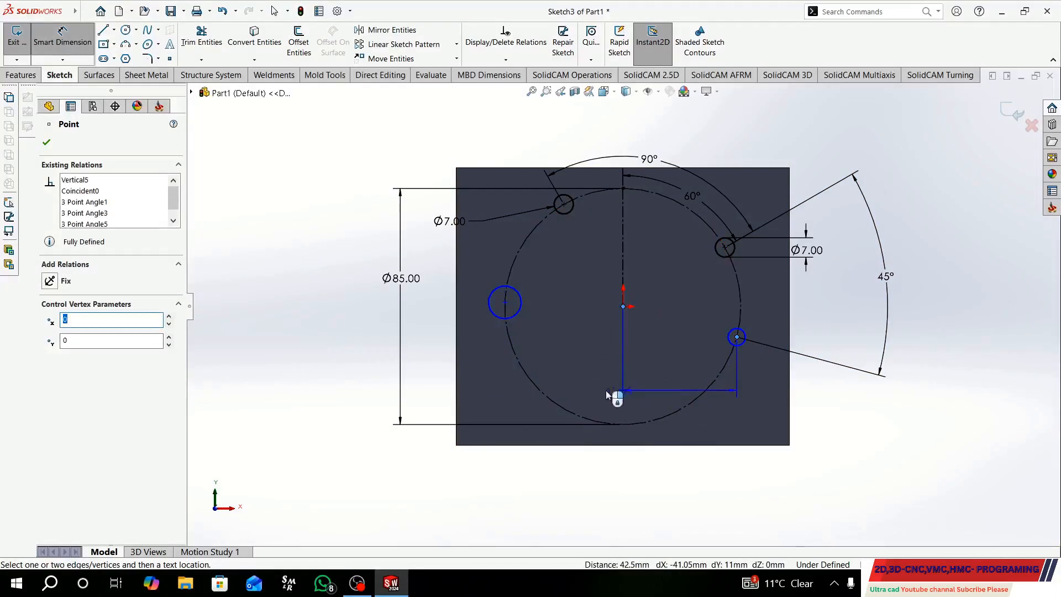
pyautogui.click(505, 303)
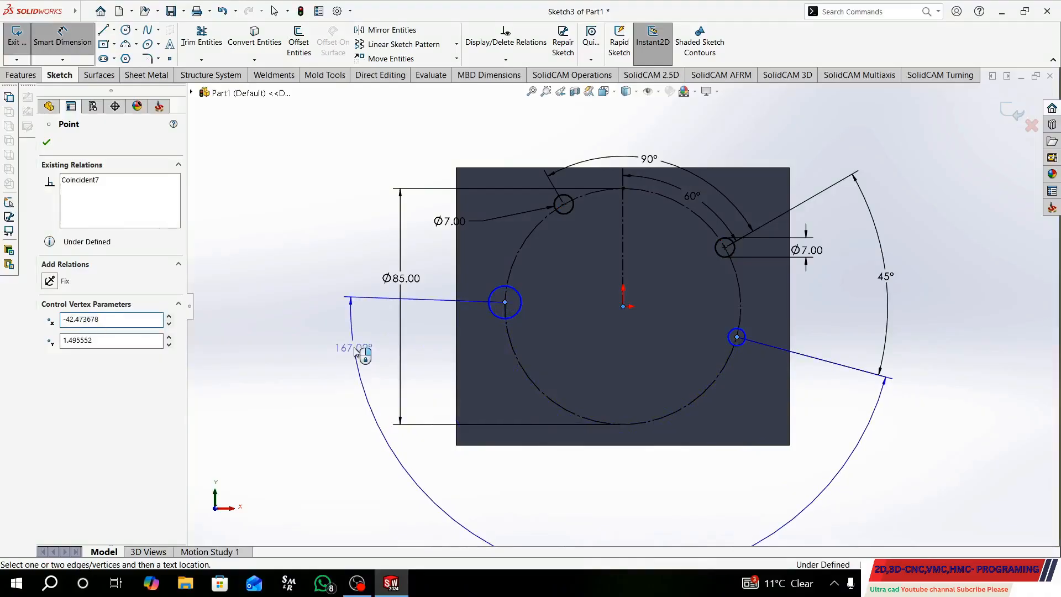
pyautogui.click(357, 354)
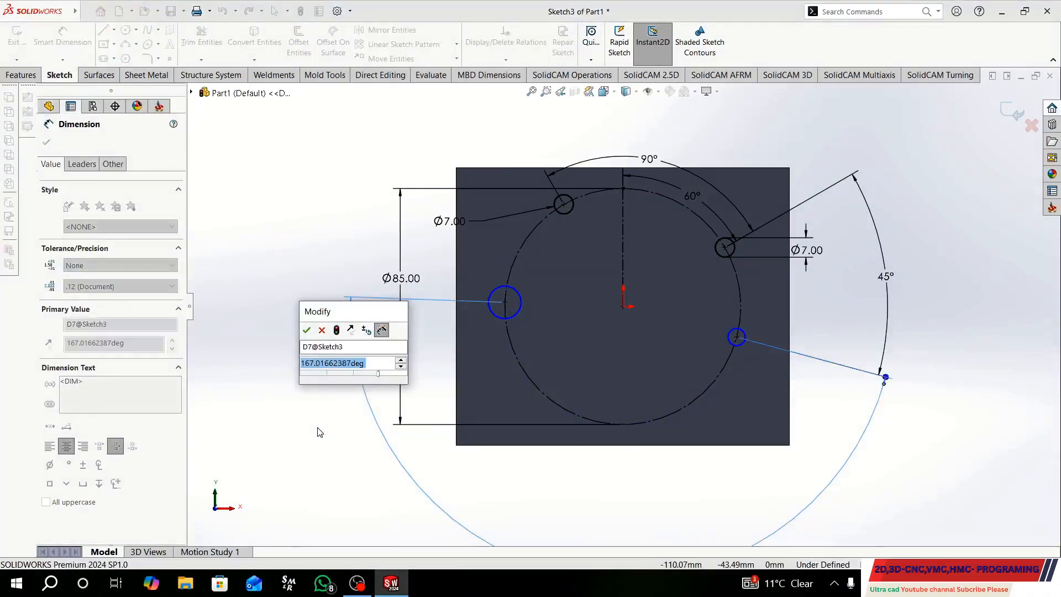
pyautogui.write('170')
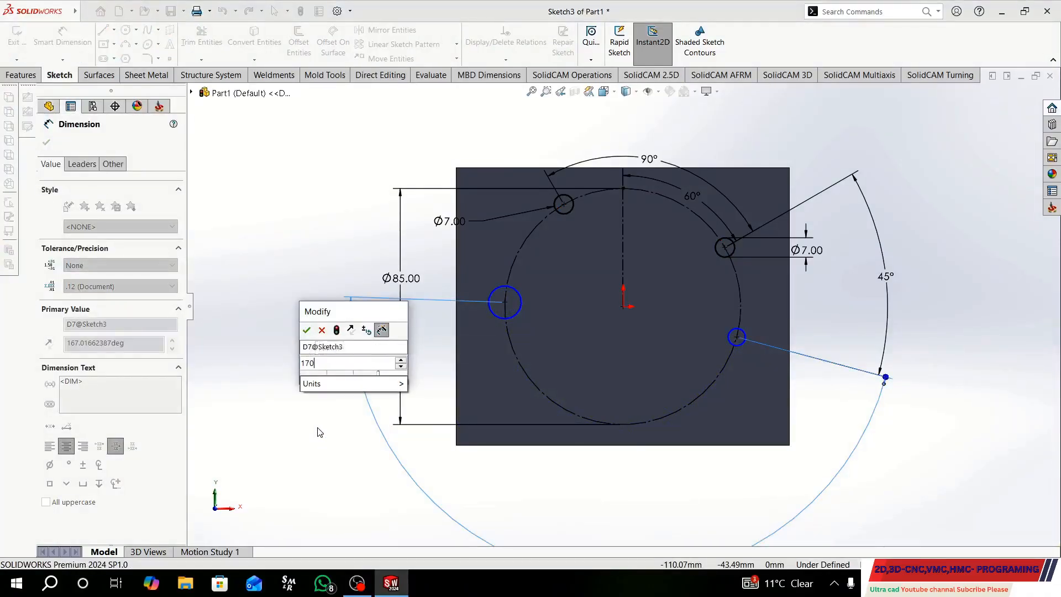
pyautogui.press('Return')
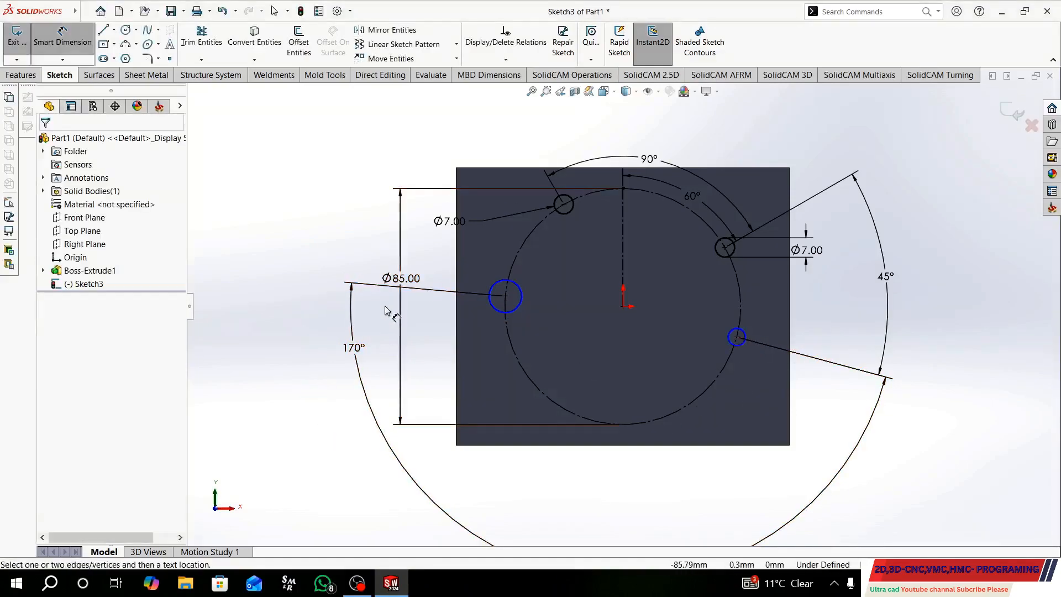
# Step: Sketch a circle about 10.2 mm in diameter, centred on the construction circle's lower-left part at about X -32 mm, Y -27.9 mm
pyautogui.click(126, 29)
pyautogui.click(533, 383)
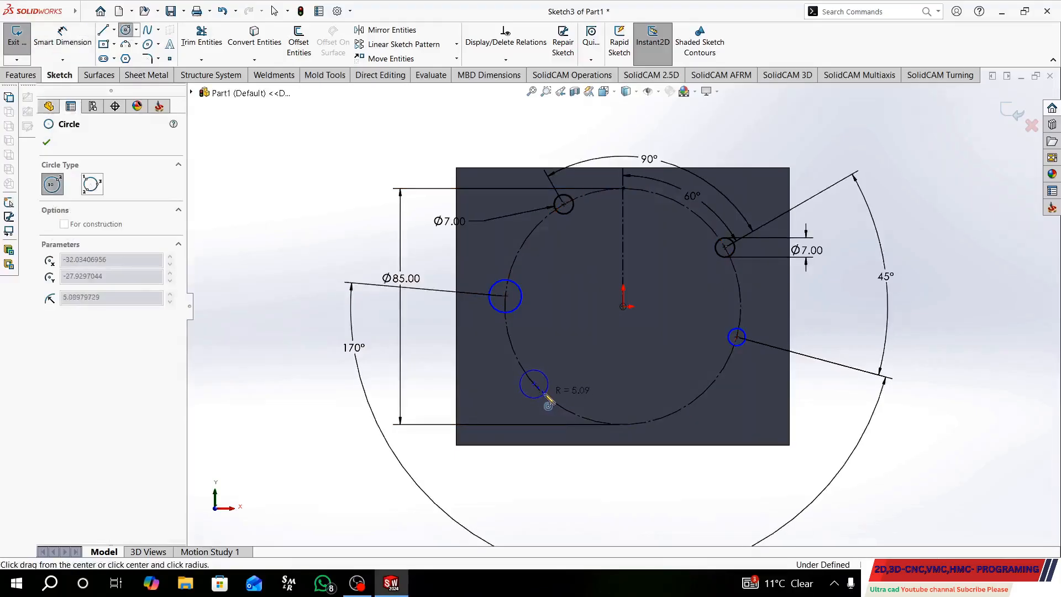
pyautogui.click(548, 403)
pyautogui.rightClick(280, 264)
pyautogui.click(294, 270)
# Step: Dimension the angle between the left and lower-left circles' centres about the origin as 45°, placing it just outside the plate's left edge
pyautogui.rightClick(291, 220)
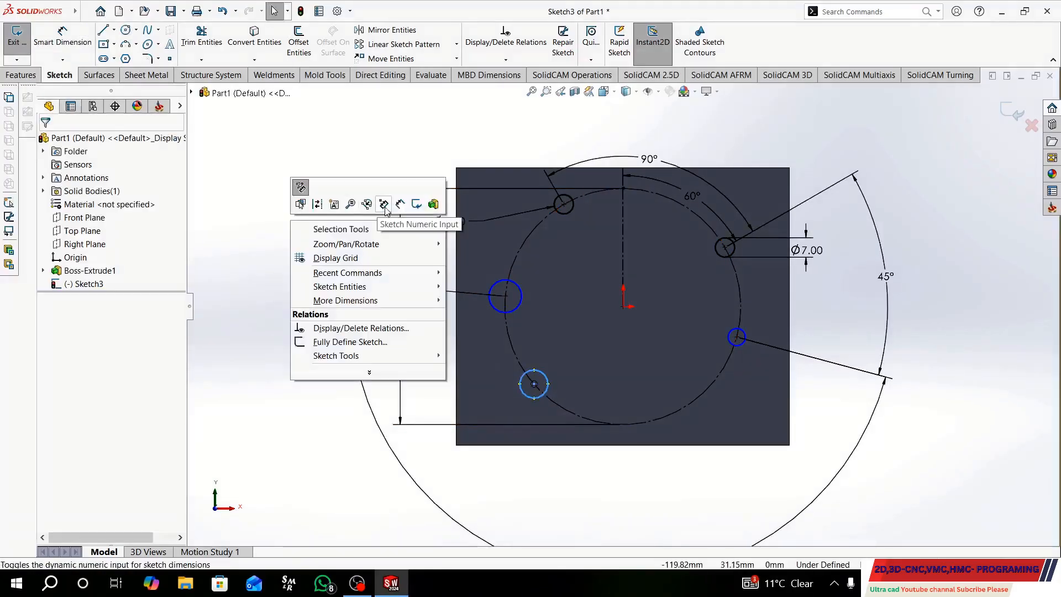
pyautogui.click(400, 206)
pyautogui.click(534, 384)
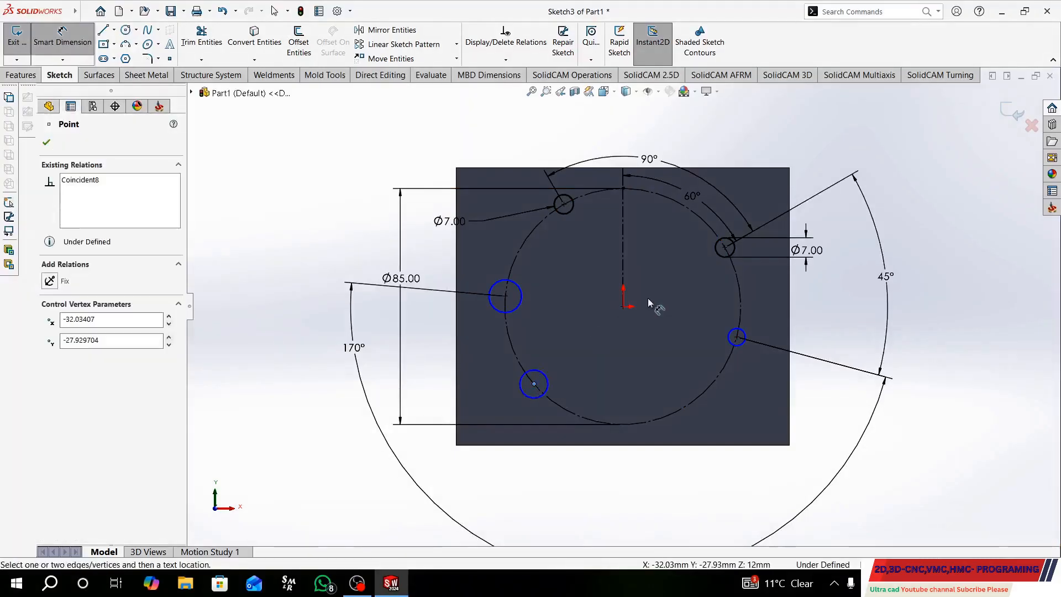
pyautogui.click(623, 307)
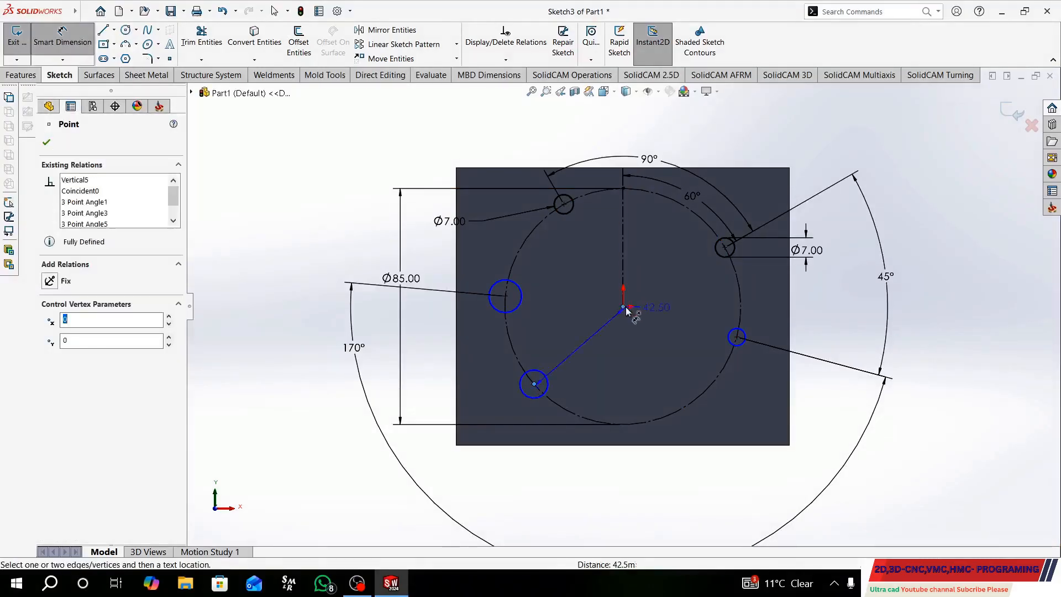
pyautogui.click(505, 297)
pyautogui.click(427, 354)
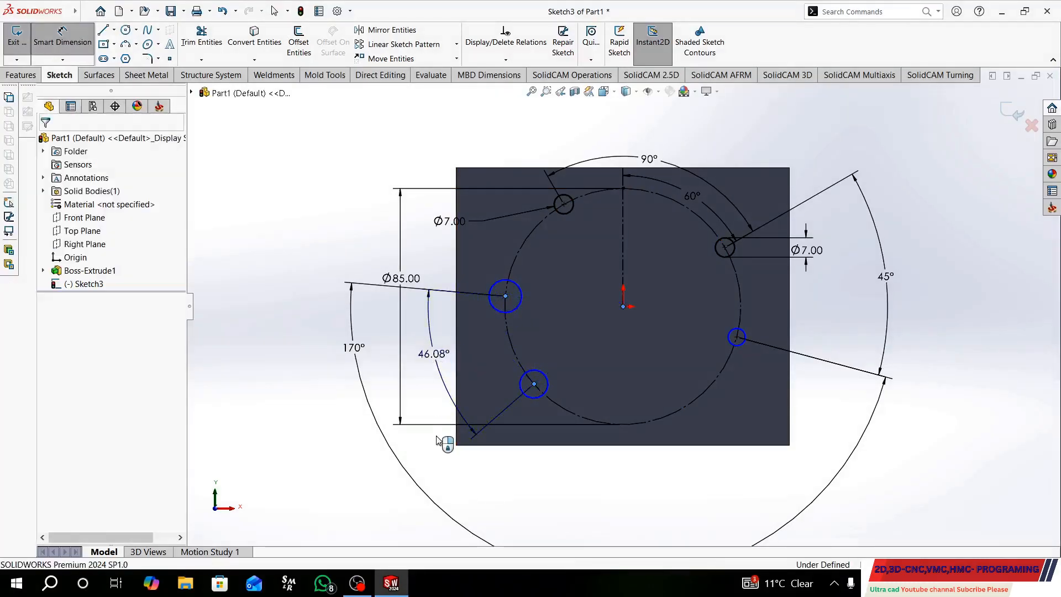
pyautogui.write('45')
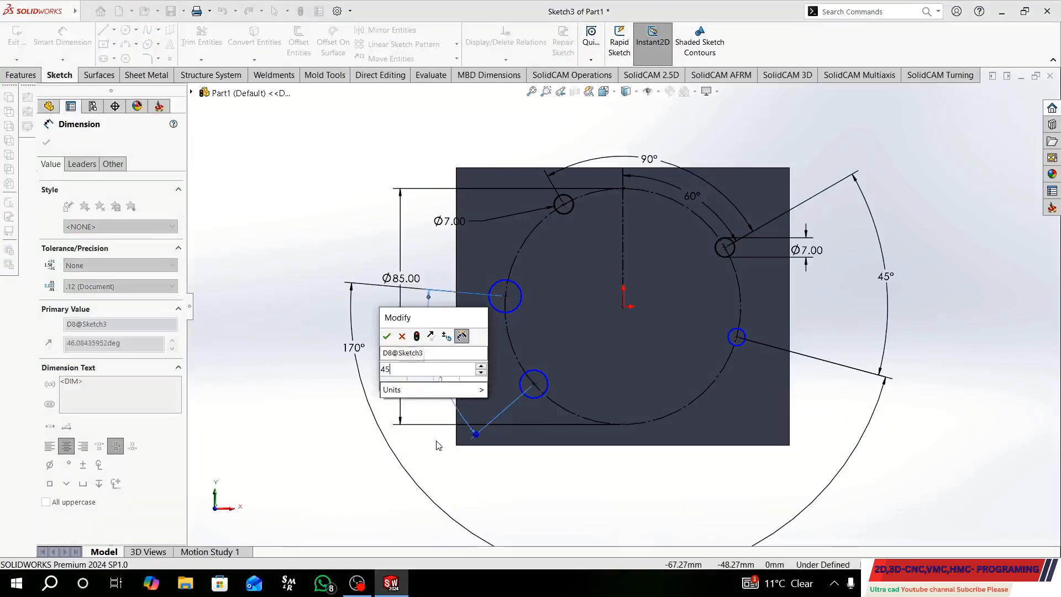
pyautogui.press('Return')
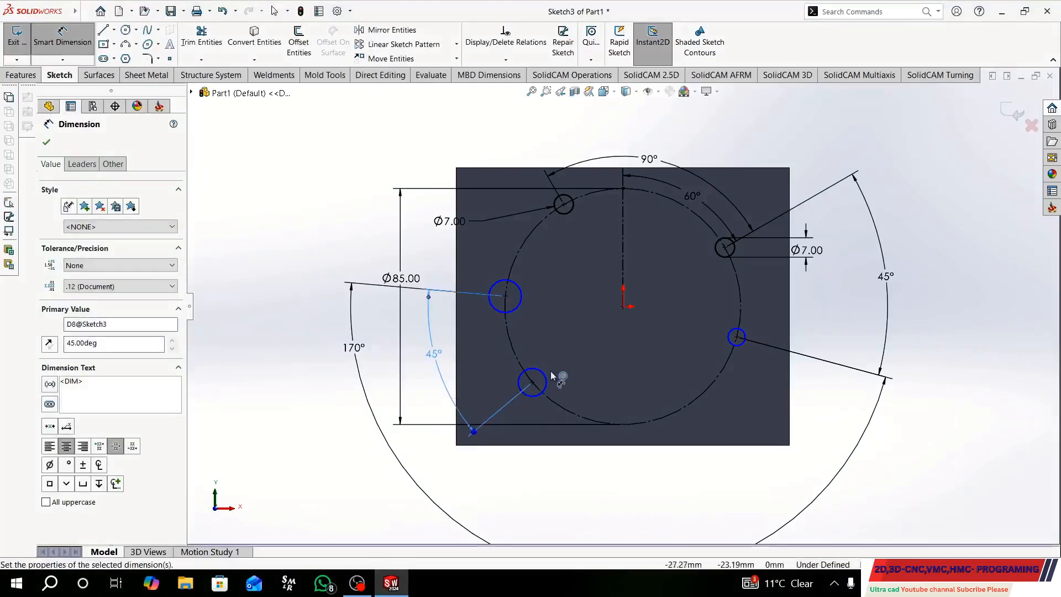
# Step: Switch the viewport scene to a plain white background, with the plate viewed nearly face-on
pyautogui.scroll(4, 675, 438)
pyautogui.moveTo(657, 401); pyautogui.dragTo(644, 442, button='middle')
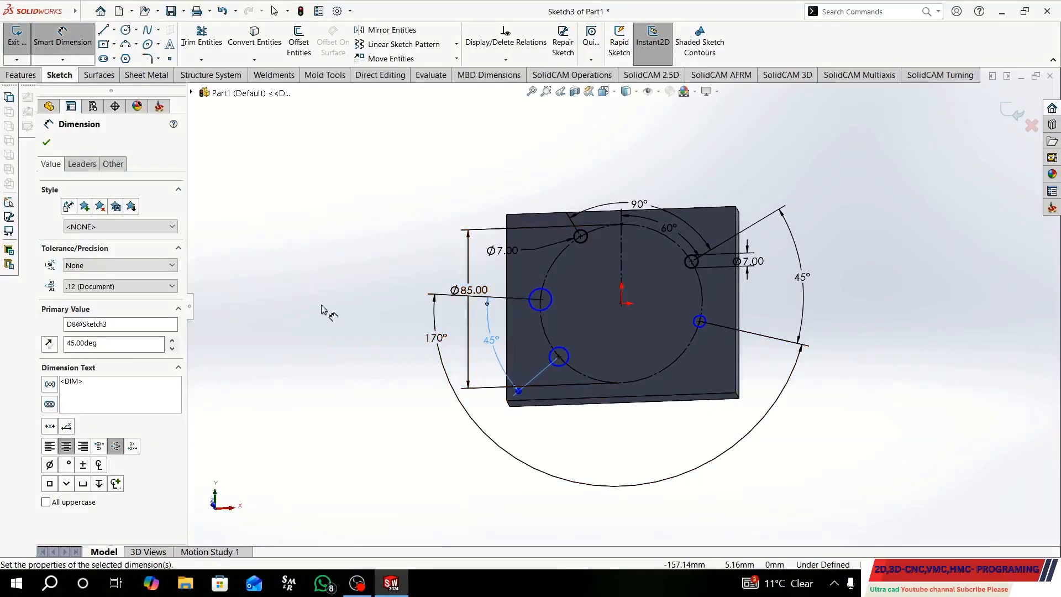
pyautogui.moveTo(475, 321); pyautogui.dragTo(670, 282, button='middle')
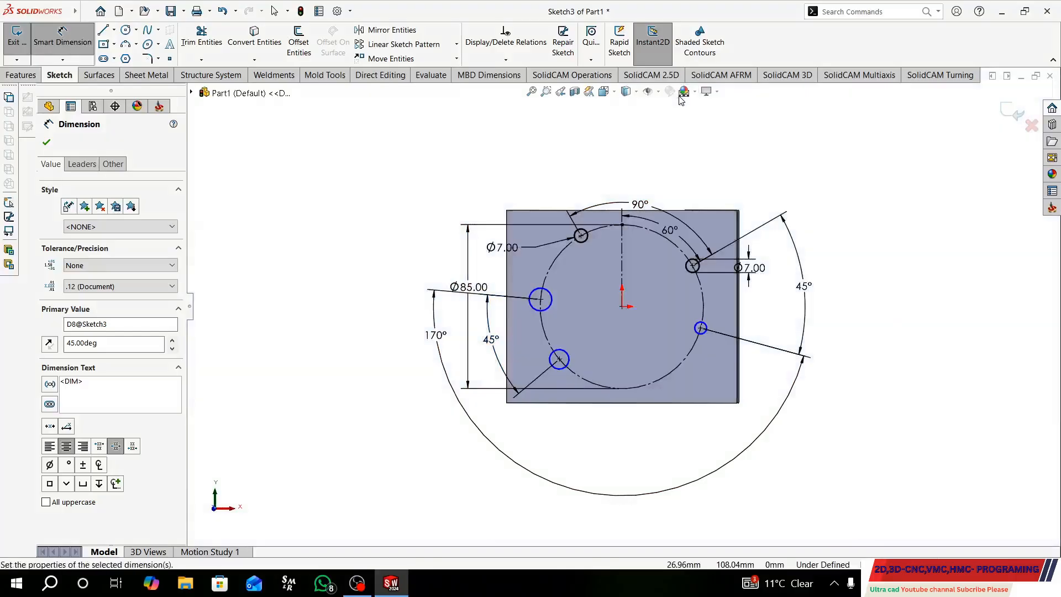
pyautogui.scroll(-2, 606, 358)
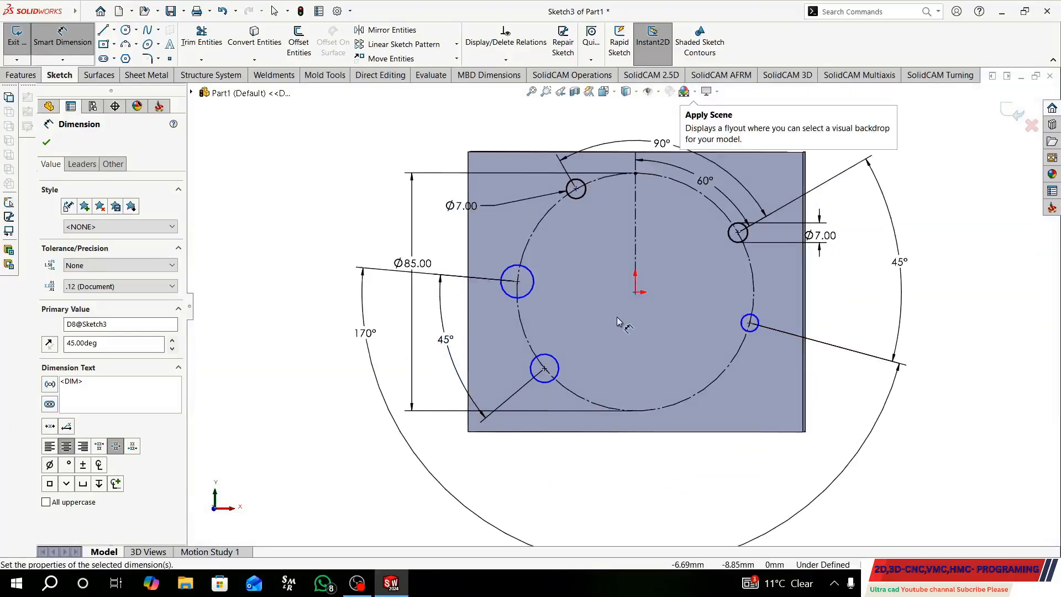
pyautogui.press('Escape')
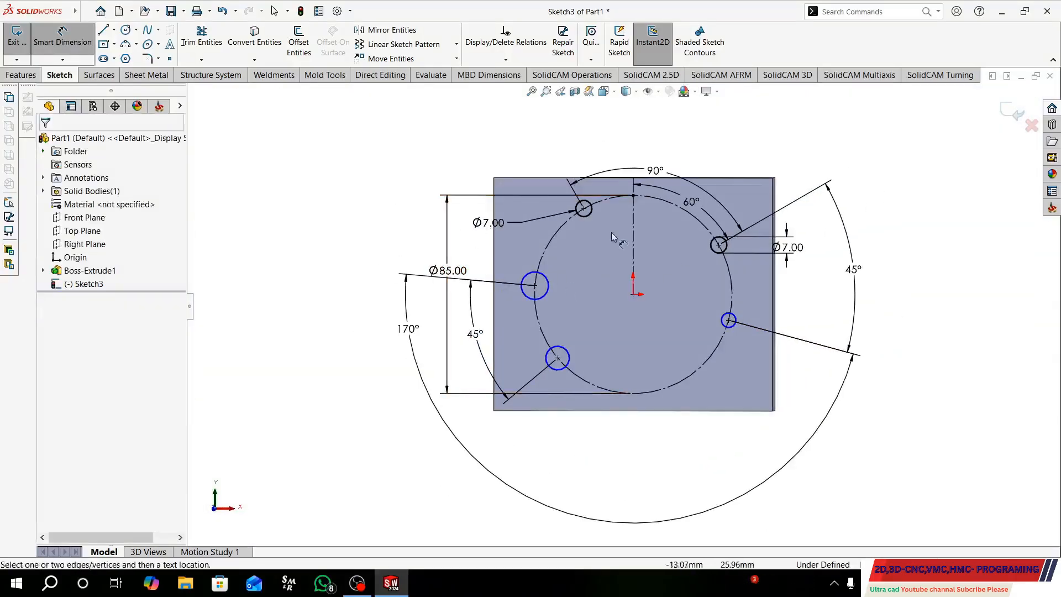
# Step: Sketch a circle about 8.4 mm in diameter, centred near the construction circle's bottom at about X 16.7 mm, Y -39.1 mm
pyautogui.click(125, 31)
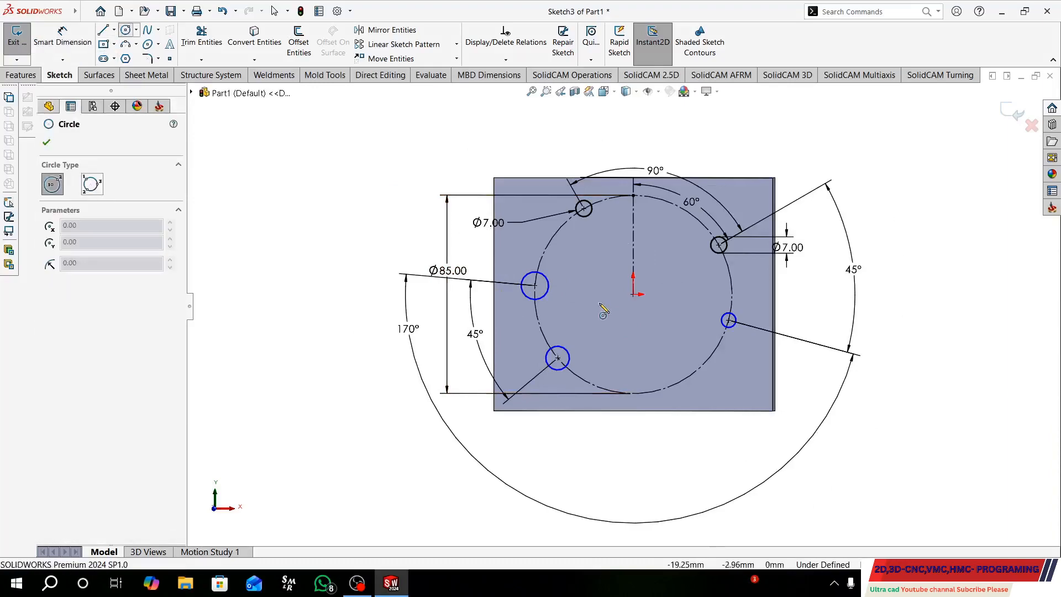
pyautogui.click(672, 385)
pyautogui.click(679, 393)
pyautogui.rightClick(625, 331)
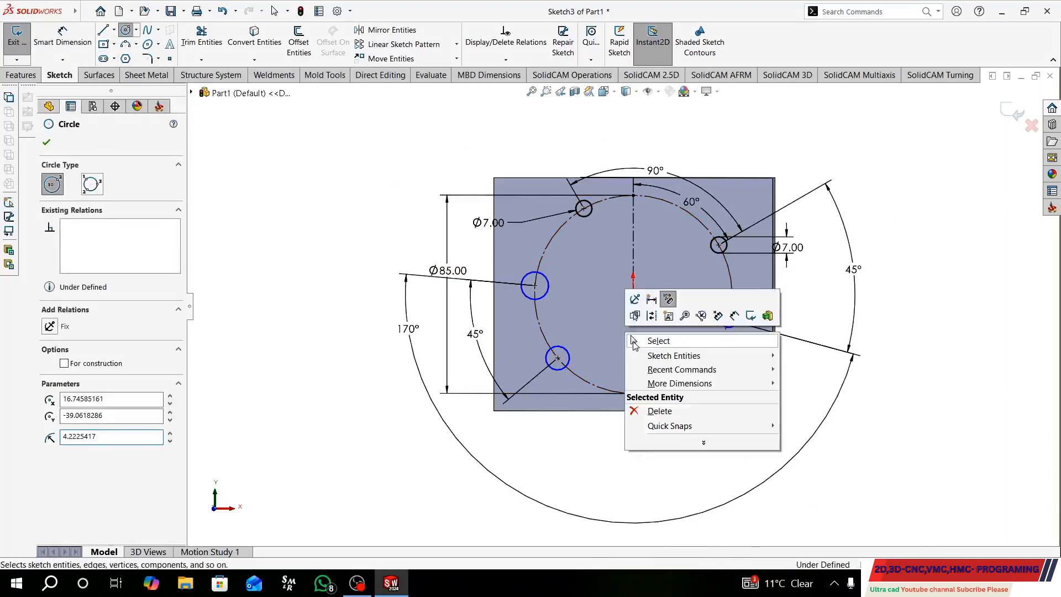
pyautogui.click(635, 339)
# Step: Dimension the angle between the upper-right and bottom circles' centres about the origin as 90°, placing it outside the right-hand 45° dimension
pyautogui.click(63, 37)
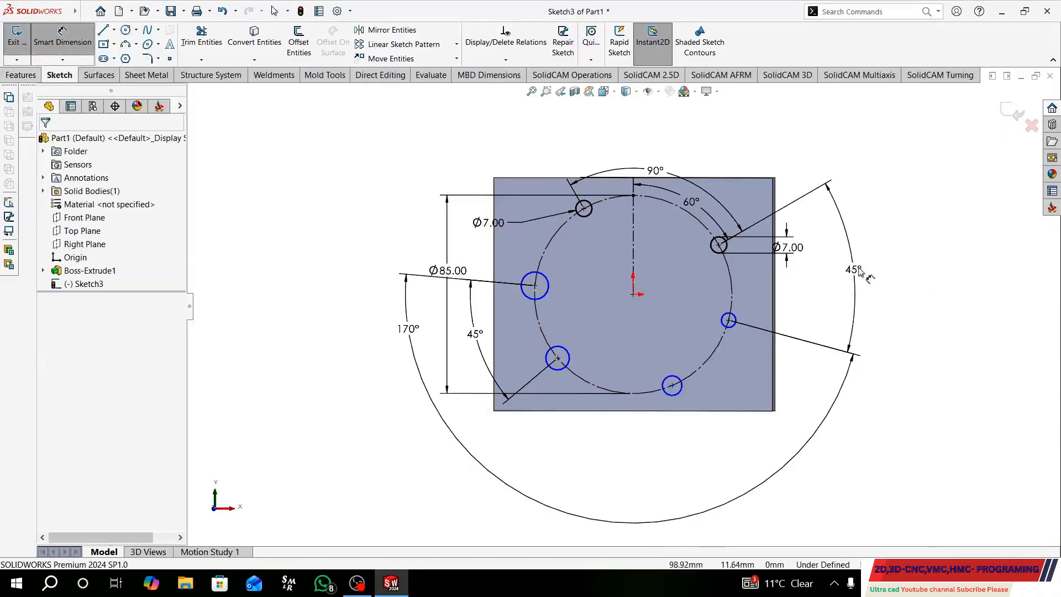
pyautogui.click(719, 246)
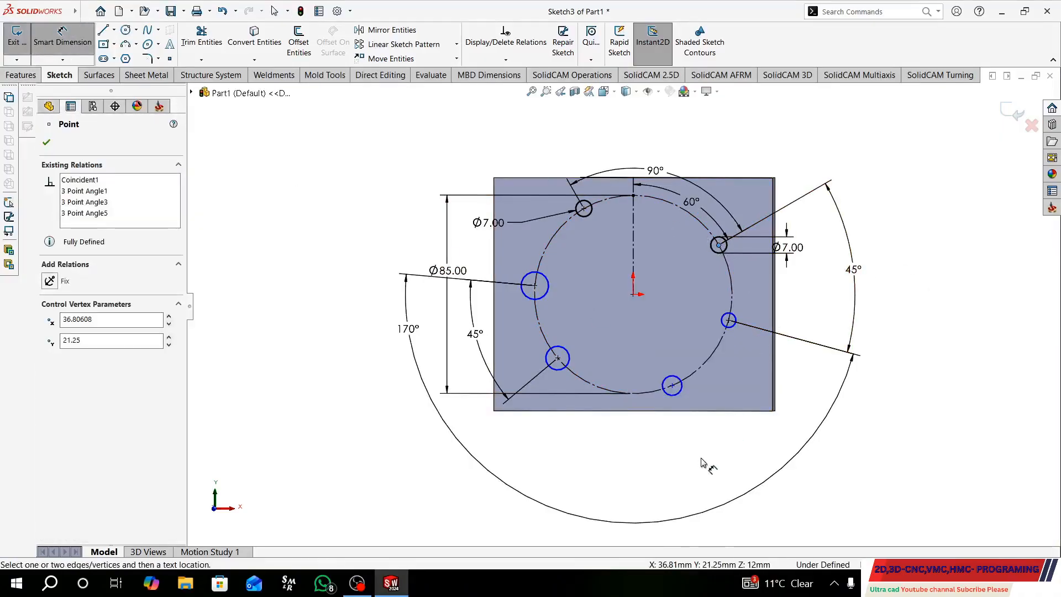
pyautogui.click(633, 295)
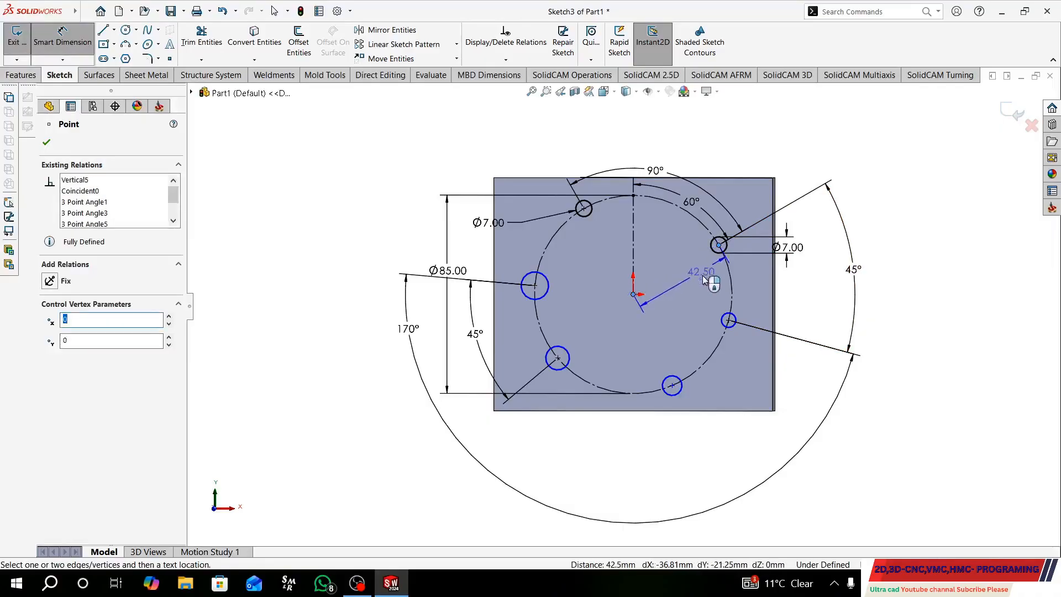
pyautogui.click(673, 386)
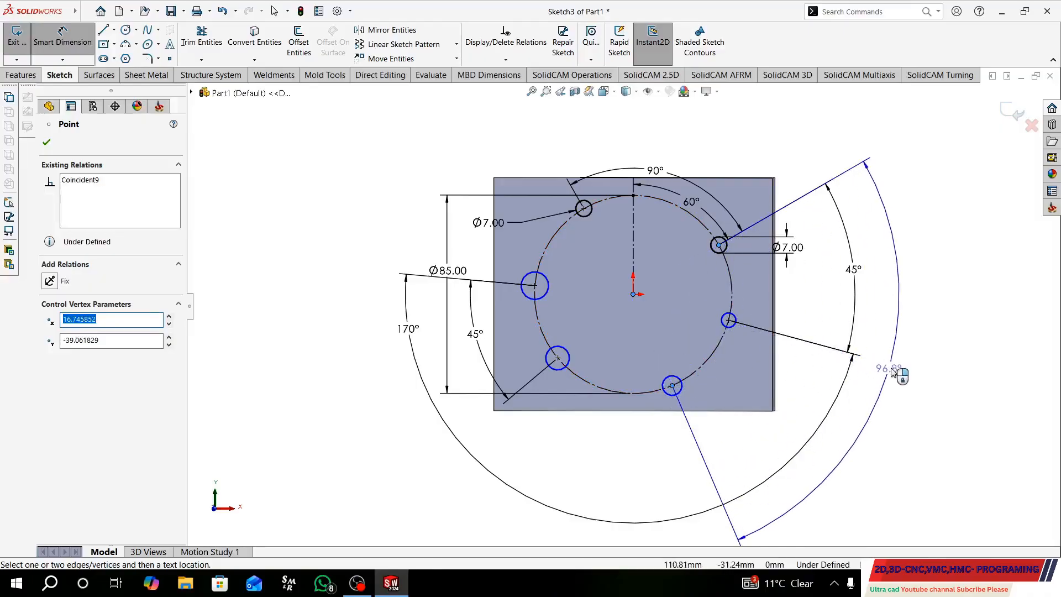
pyautogui.click(886, 380)
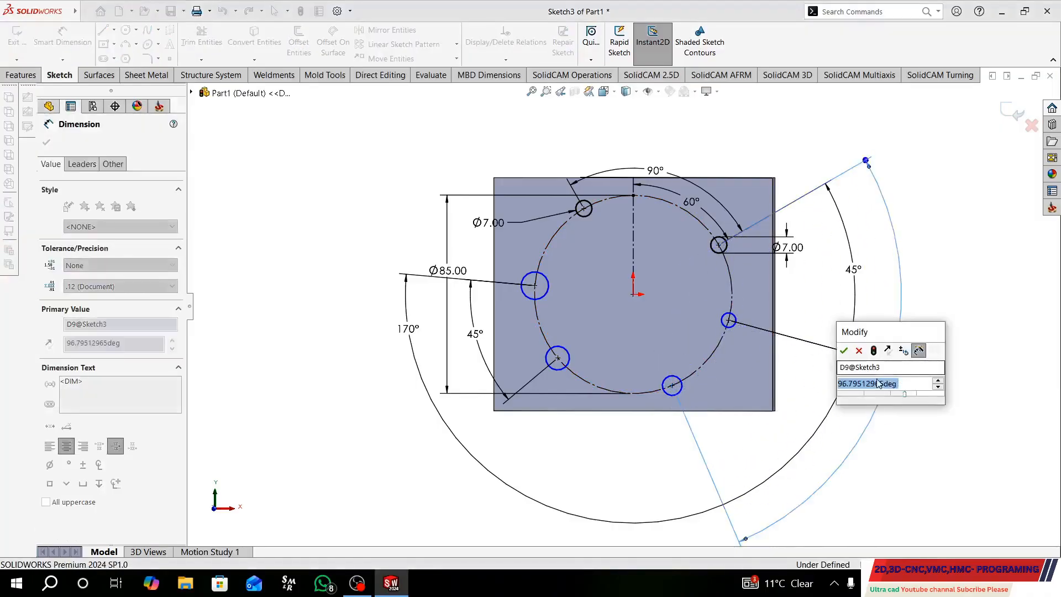
pyautogui.write('90')
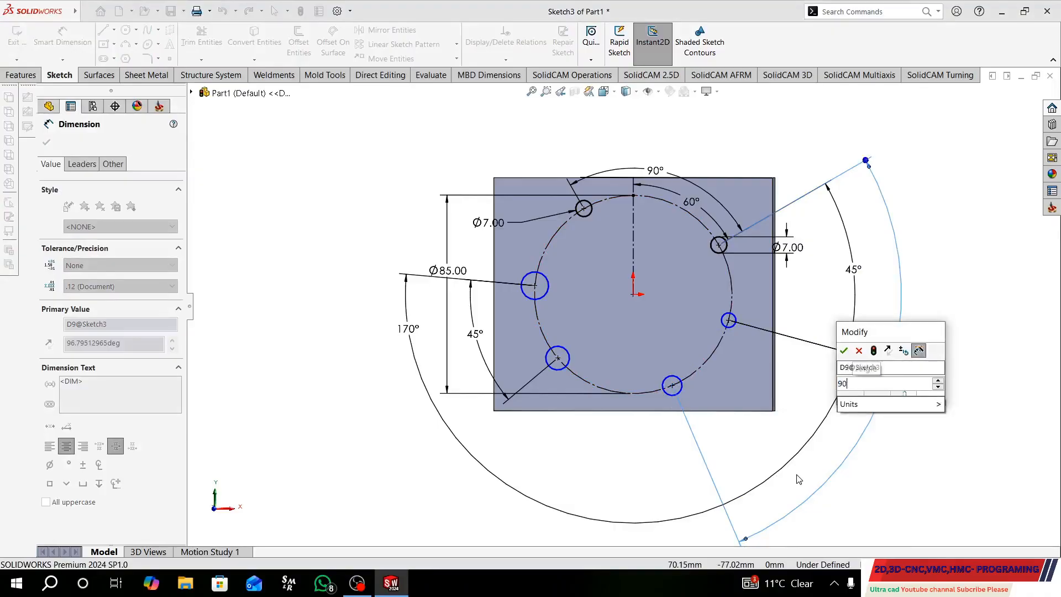
pyautogui.press('Return')
pyautogui.click(869, 465)
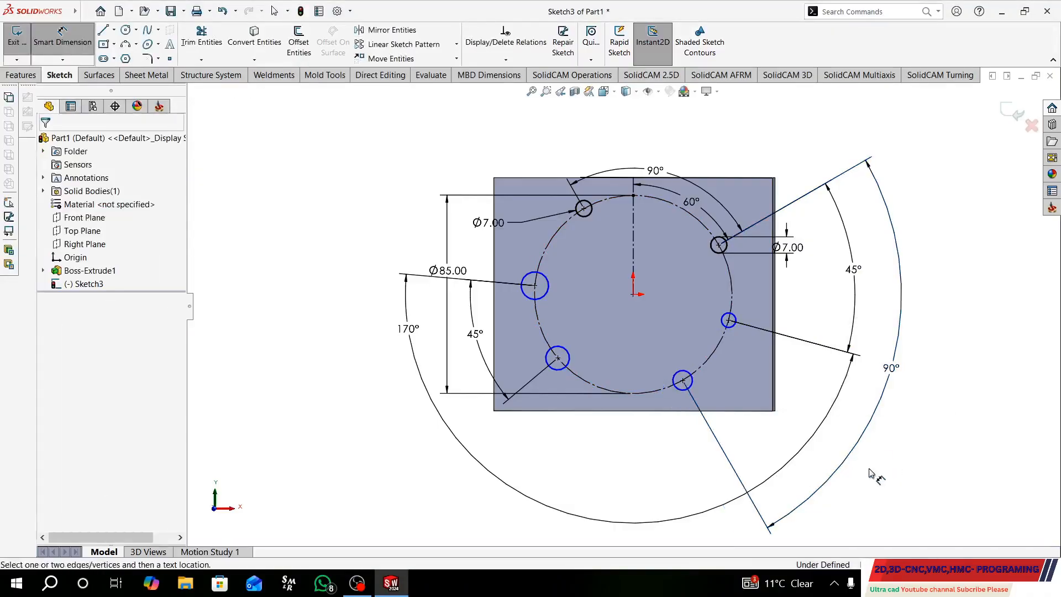
pyautogui.scroll(2, 813, 424)
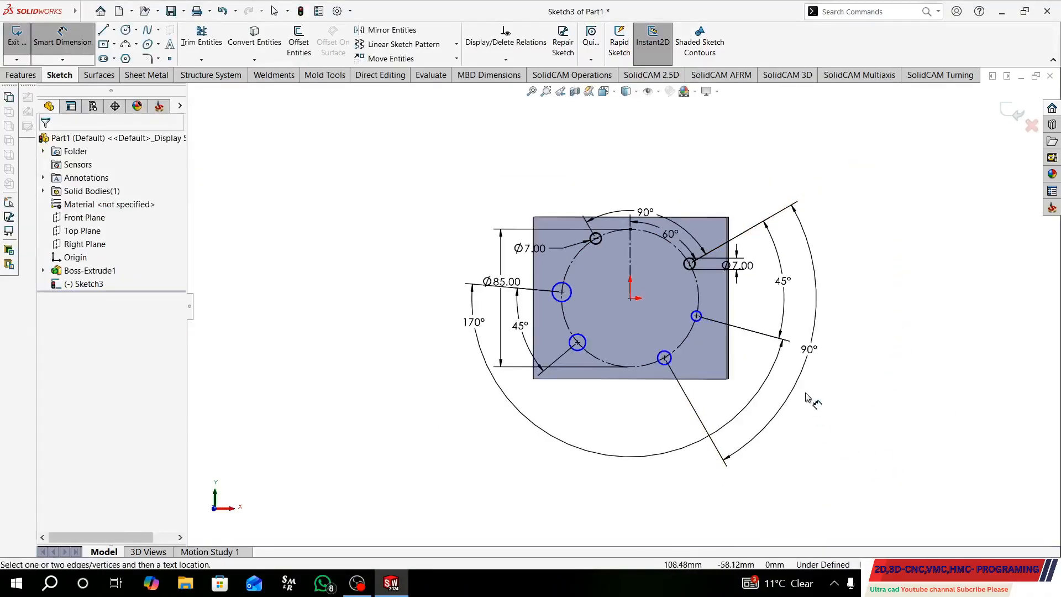
pyautogui.scroll(-1, 812, 398)
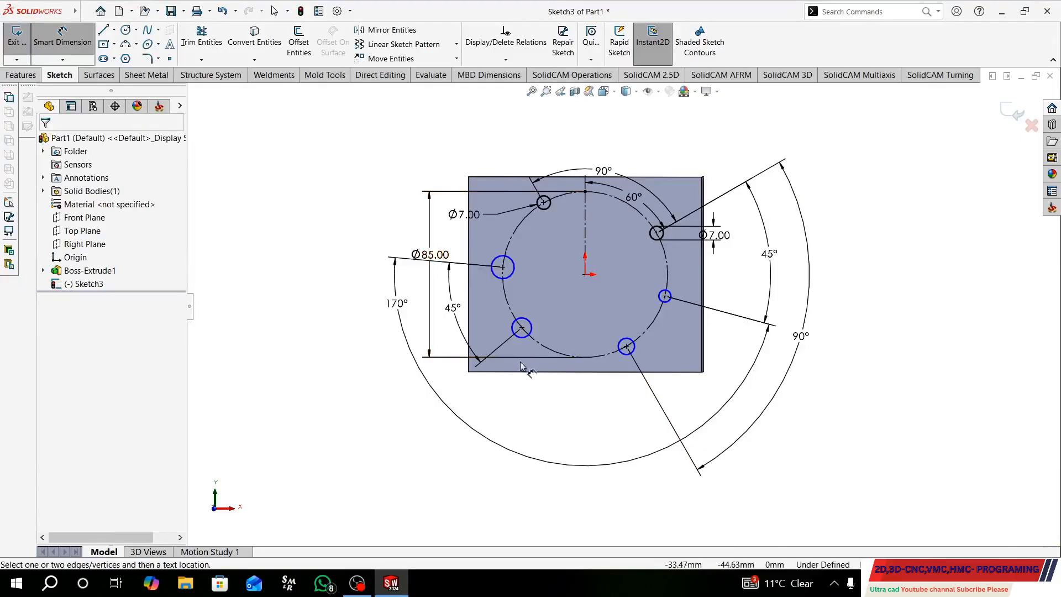